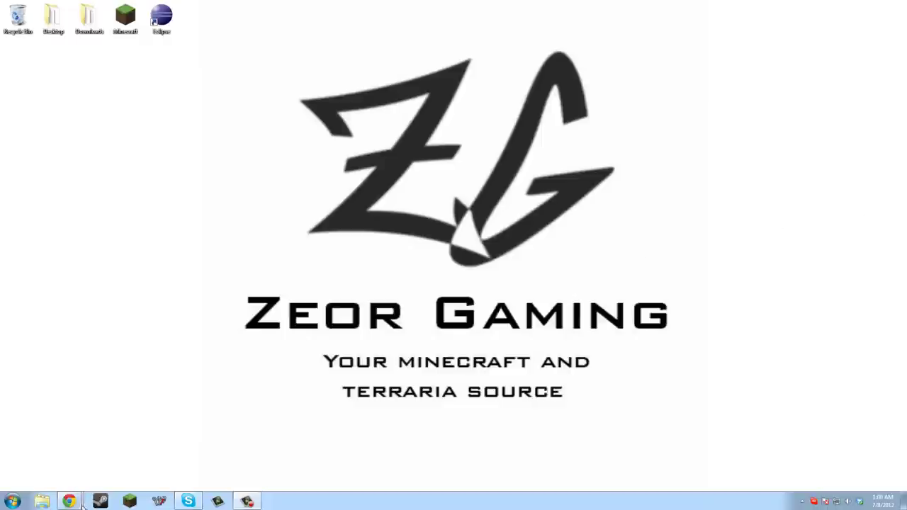
Step: Download ModLoader 1.2.5 through its direct link in Risugami's Mods forum topic
mouse_move(73, 504)
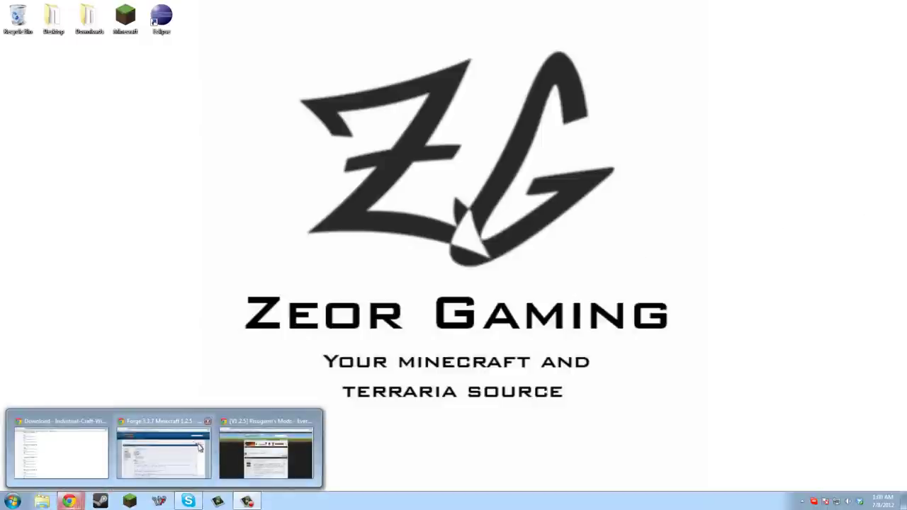
left_click(266, 450)
left_click_drag(362, 4, 567, 1)
scroll(487, 236, "down", 3)
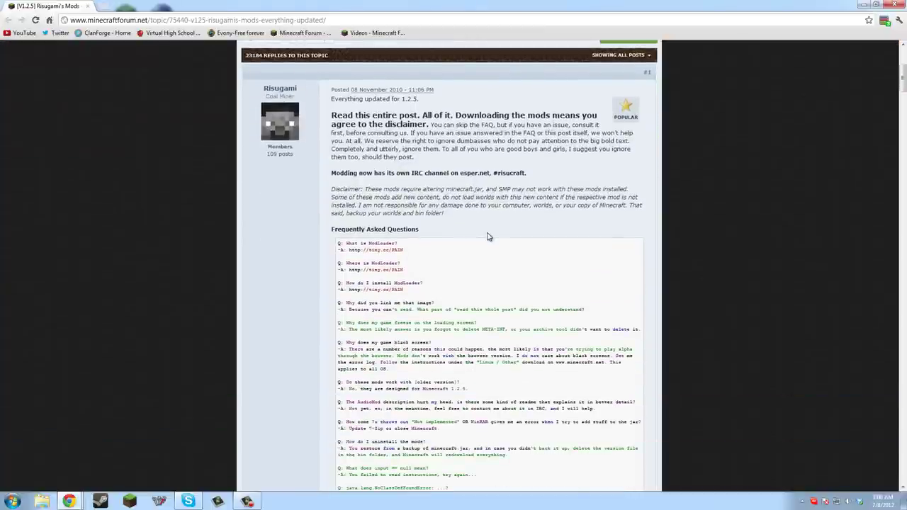
scroll(488, 236, "down", 6)
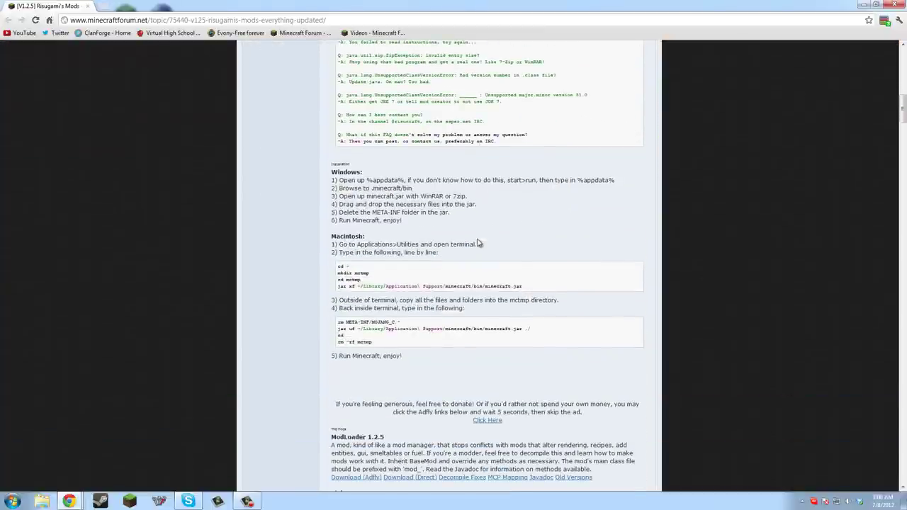
scroll(497, 282, "down", 1)
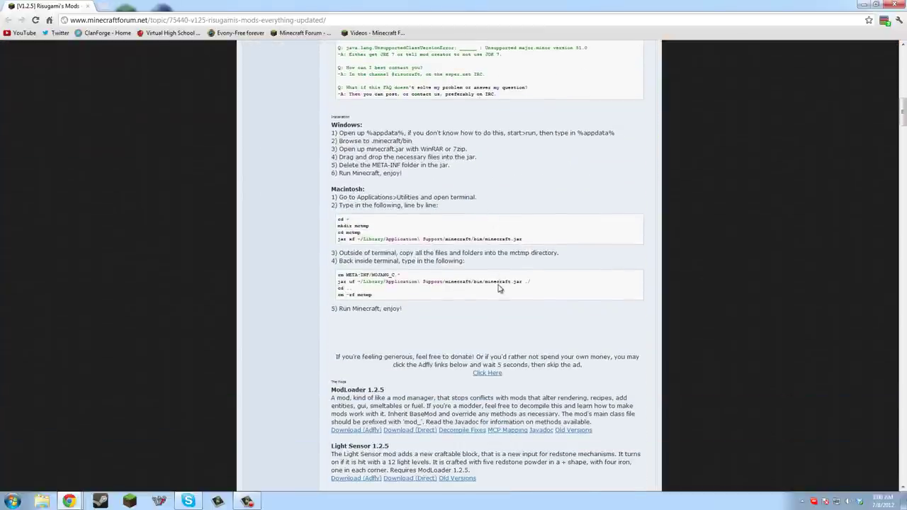
scroll(498, 288, "down", 2)
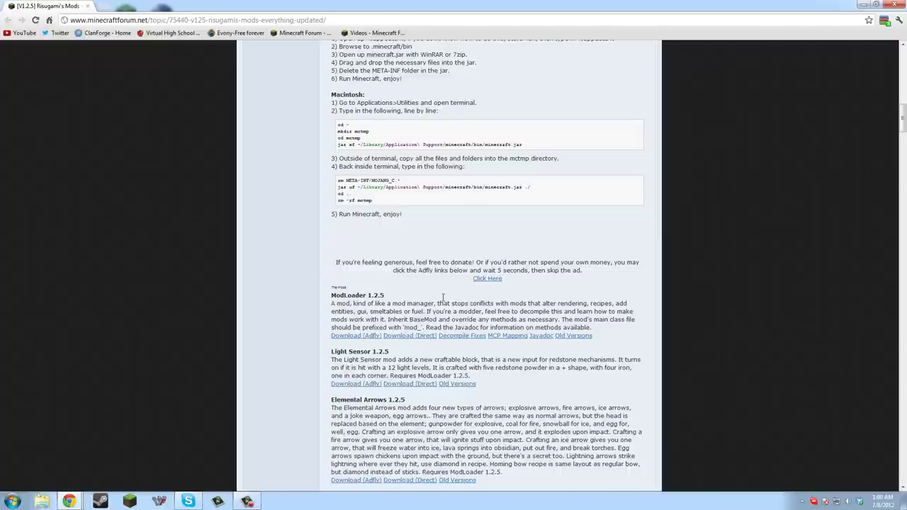
left_click(401, 337)
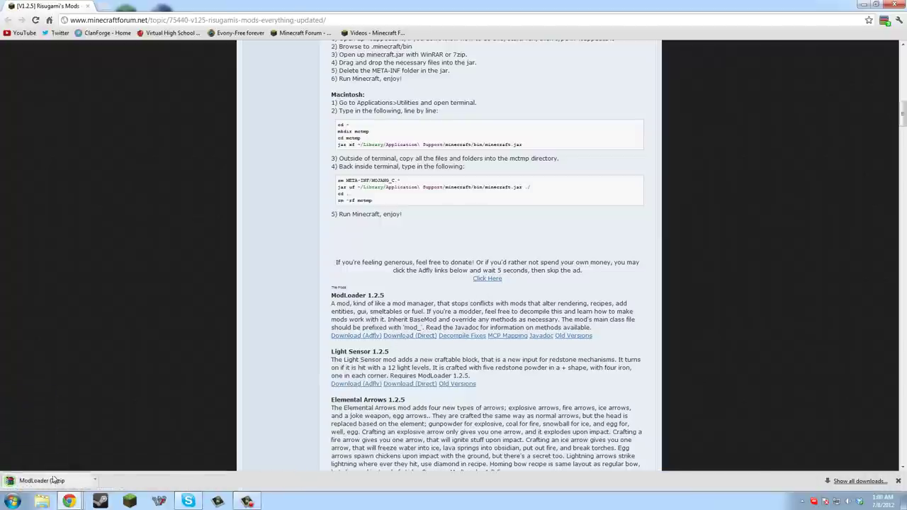
Step: Place the downloaded ModLoader archive on the desktop and close the forum's browser window
key("super+Down")
left_click_drag(407, 321, 238, 269)
left_click(730, 86)
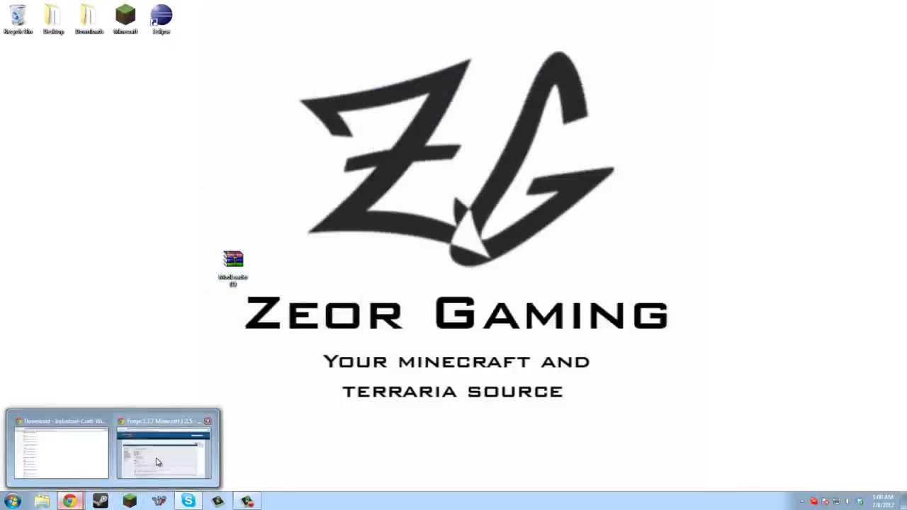
Step: Download the Forge 3.3.7 client for Minecraft 1.2.5 through the Adfly link in the Forge topic, skipping the ad
key("alt+Tab")
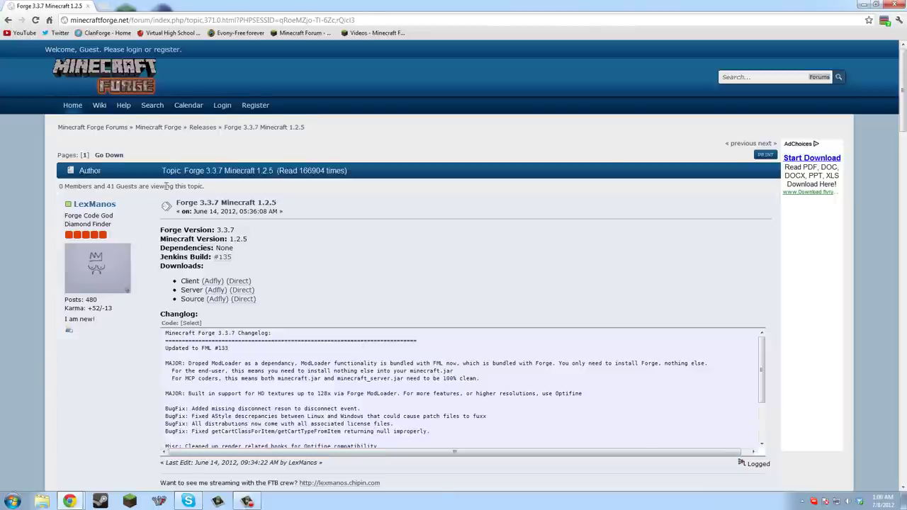
scroll(149, 177, "down", 1)
scroll(149, 177, "up", 1)
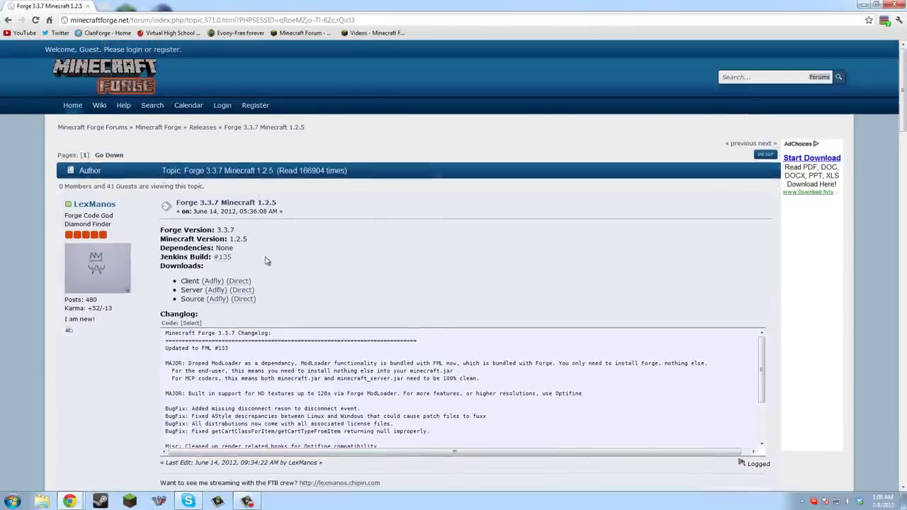
left_click(233, 281)
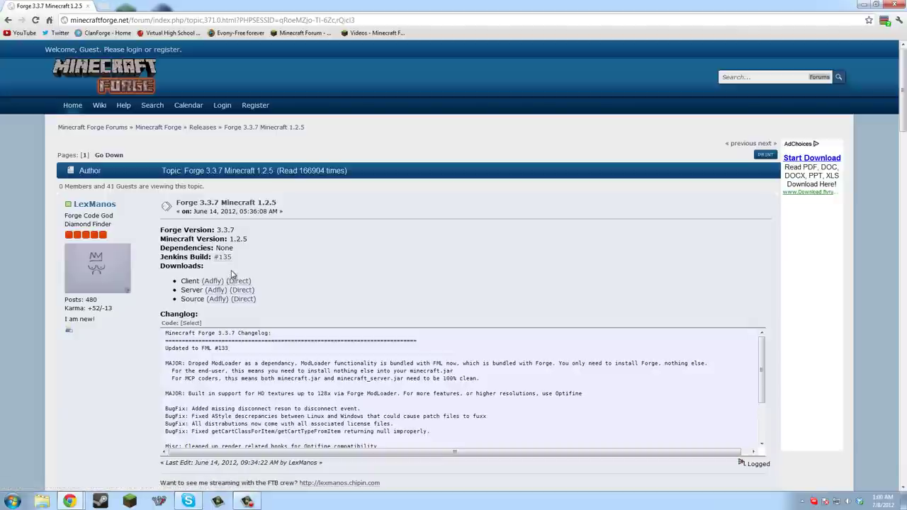
left_click(216, 282)
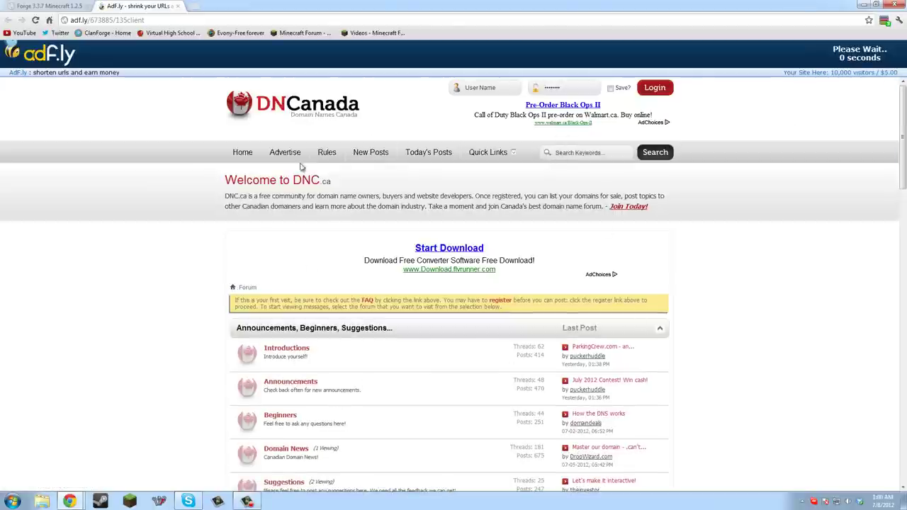
left_click(844, 59)
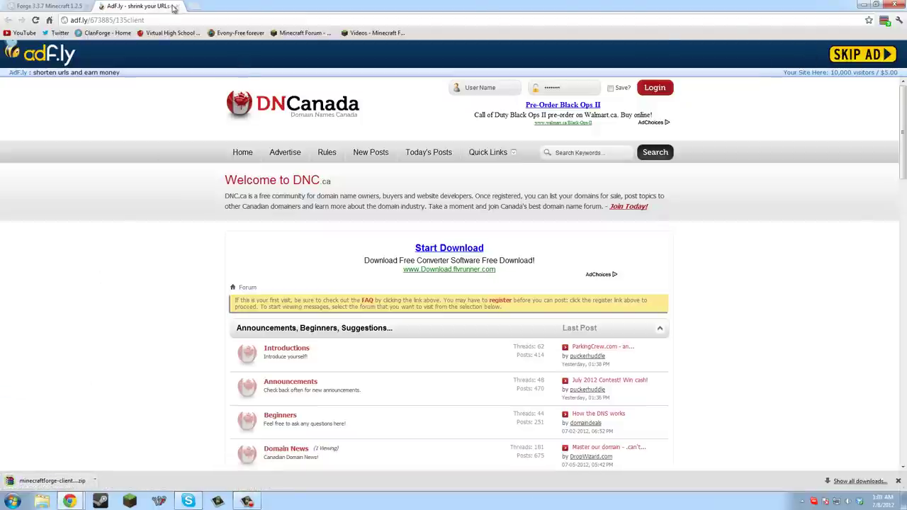
Step: Place the downloaded minecraftforge-client archive on the desktop above ModLoader and close the Forge browser window
double_click(226, 7)
left_click_drag(447, 290, 277, 229)
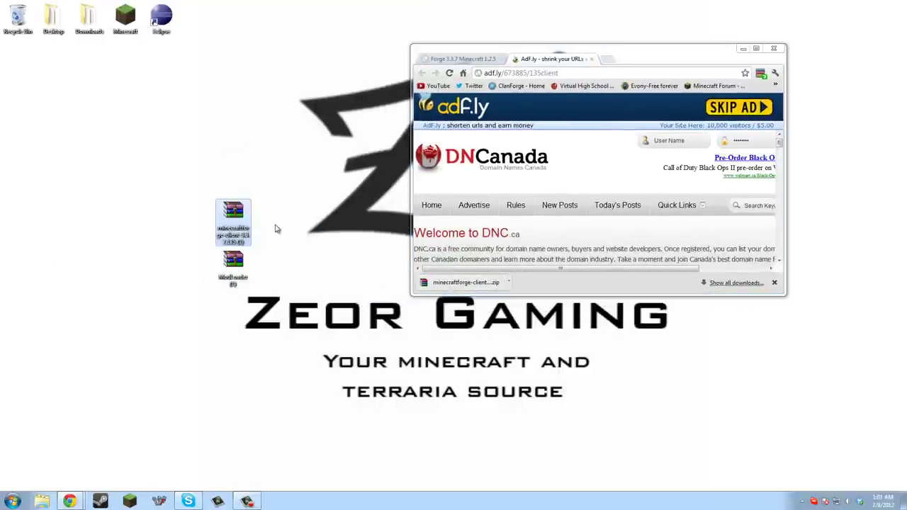
left_click(439, 61)
scroll(620, 263, "down", 5)
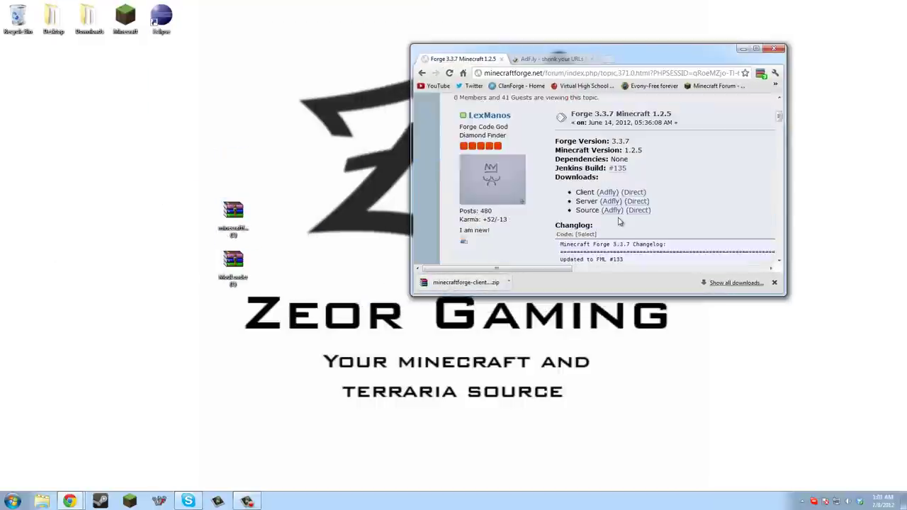
left_click(777, 48)
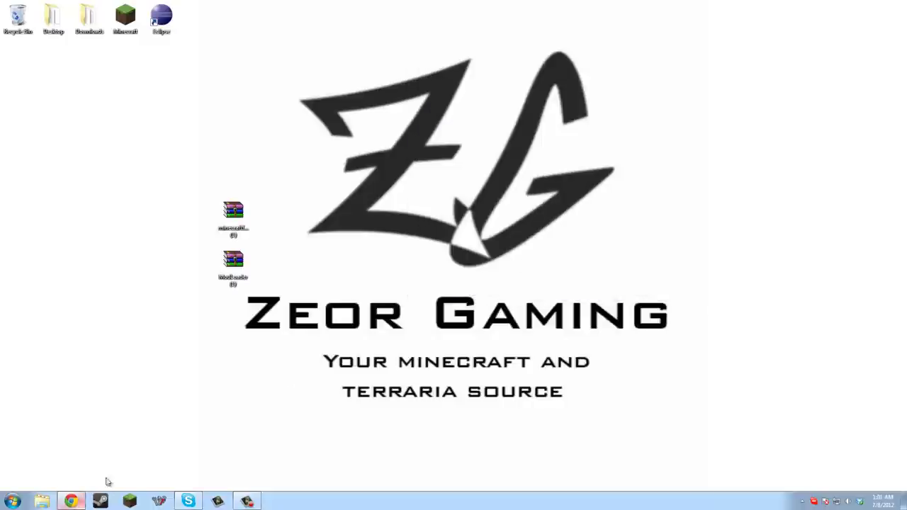
Step: Download the IC² client for Minecraft 1.2.5 from the IndustrialCraft wiki's Download page
left_click(71, 501)
left_click_drag(454, 6, 582, 69)
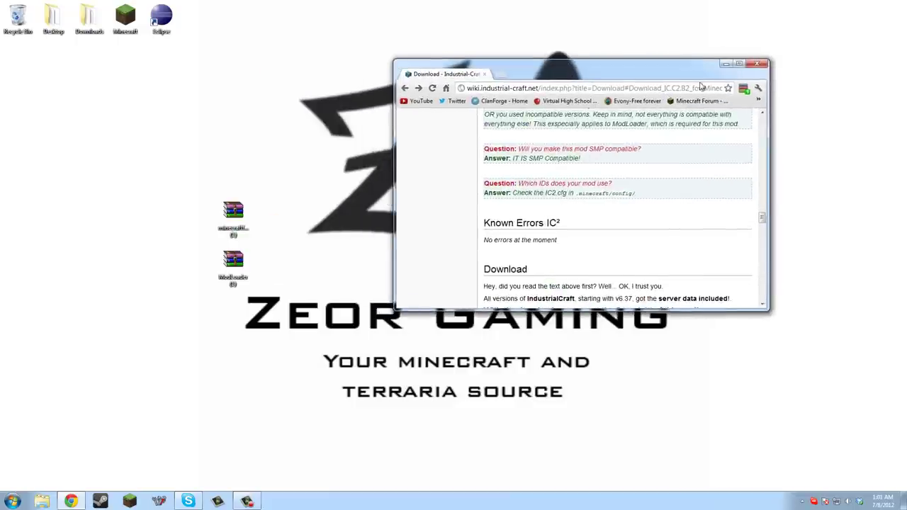
left_click_drag(693, 77, 685, 2)
scroll(298, 138, "up", 15)
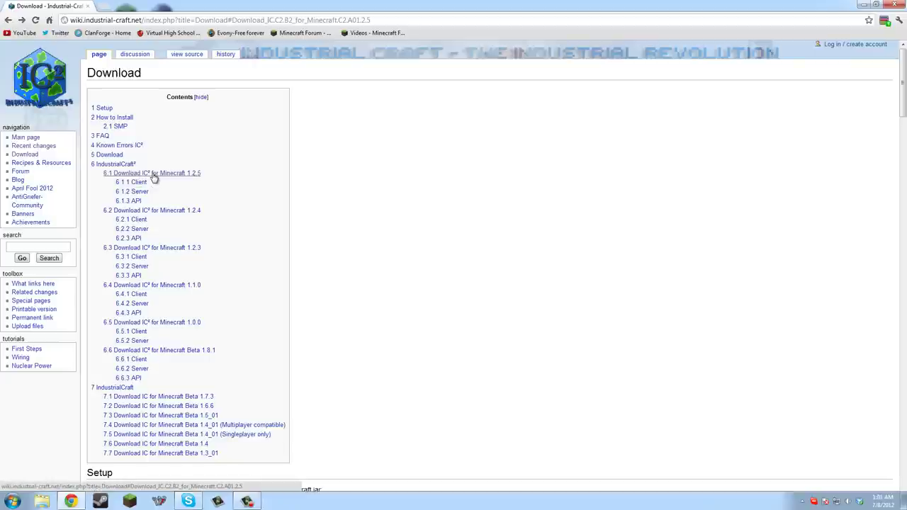
left_click(155, 176)
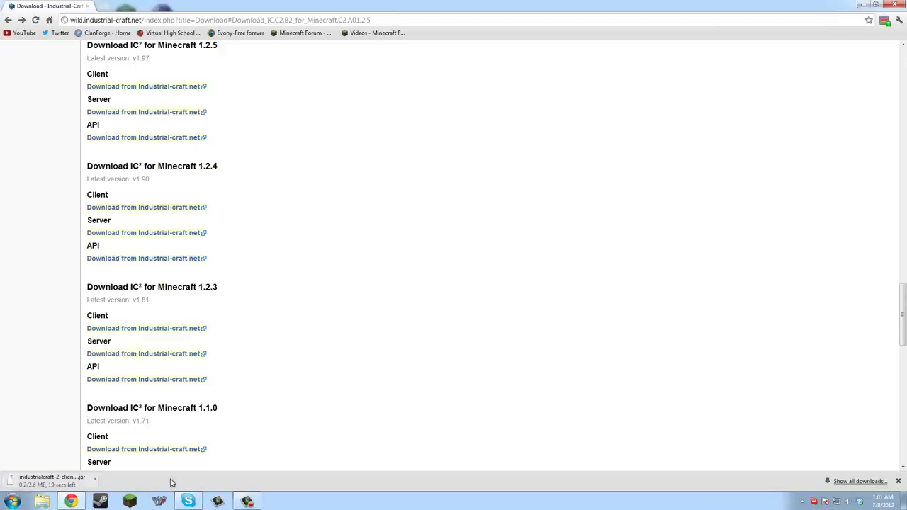
Step: Place the downloaded industrialcraft-2-client jar on the desktop below ModLoader and minimize the browser
left_click_drag(359, 5, 607, 70)
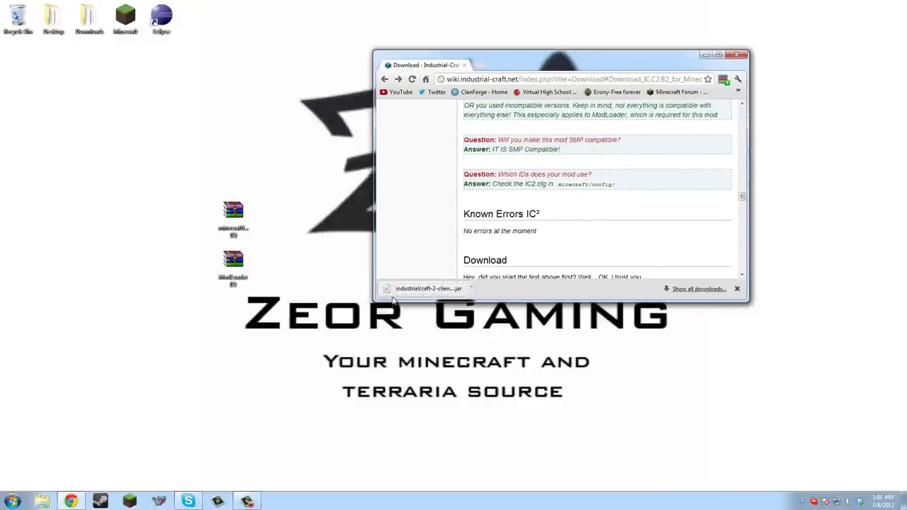
left_click_drag(396, 289, 235, 323)
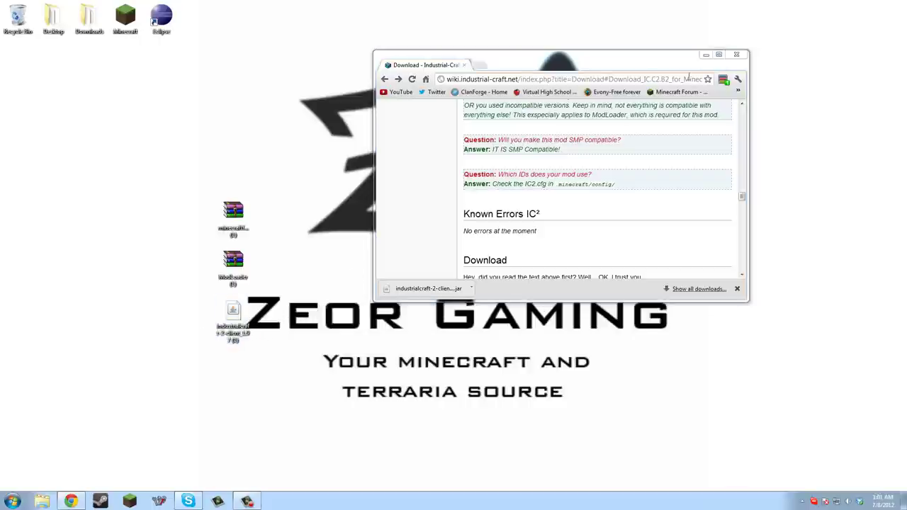
left_click(705, 54)
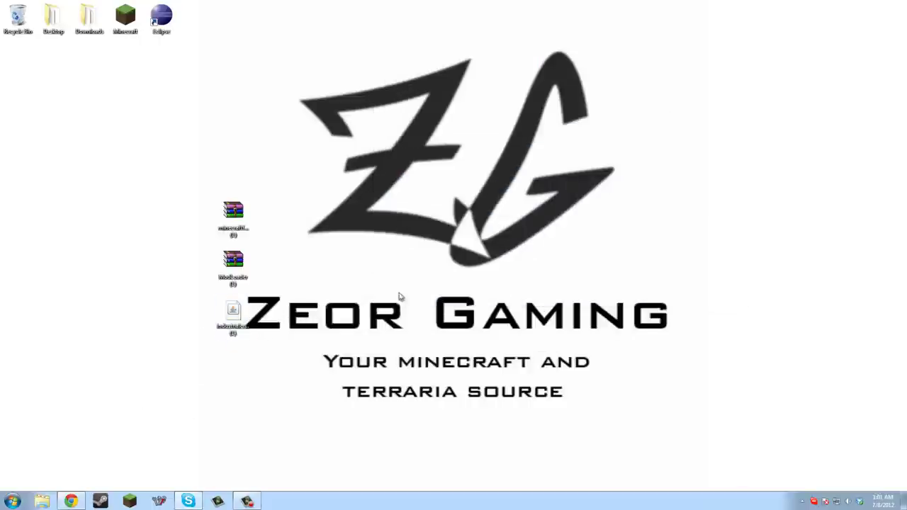
Step: Open the Minecraft launcher, set it to force a game update, and log in with the saved account
left_click(130, 500)
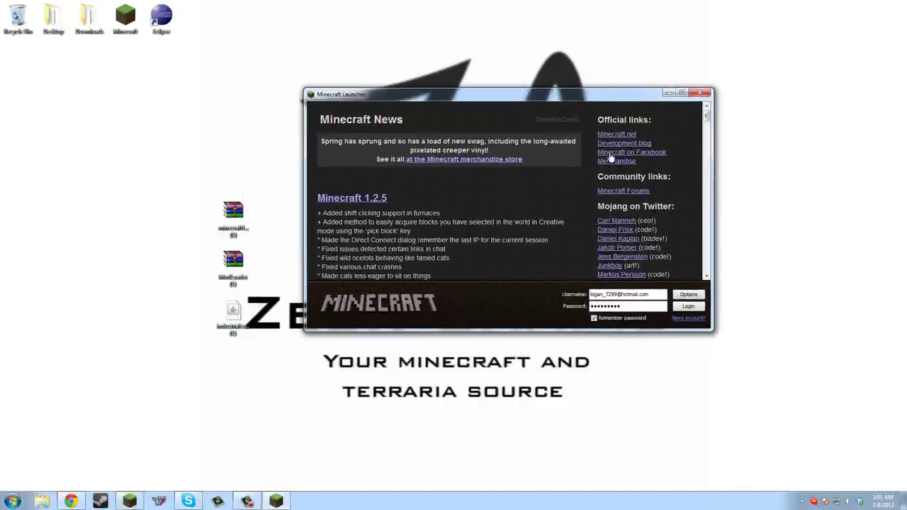
left_click(688, 295)
left_click(489, 253)
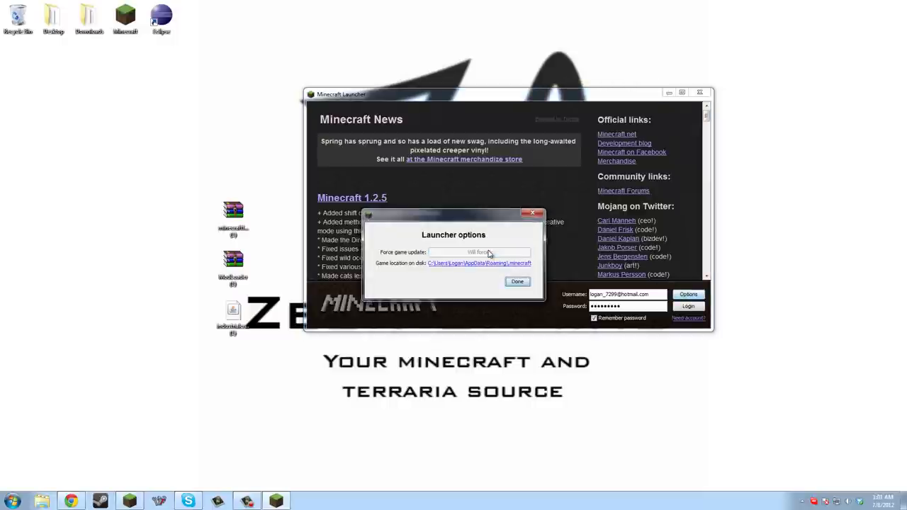
left_click(518, 284)
left_click(688, 306)
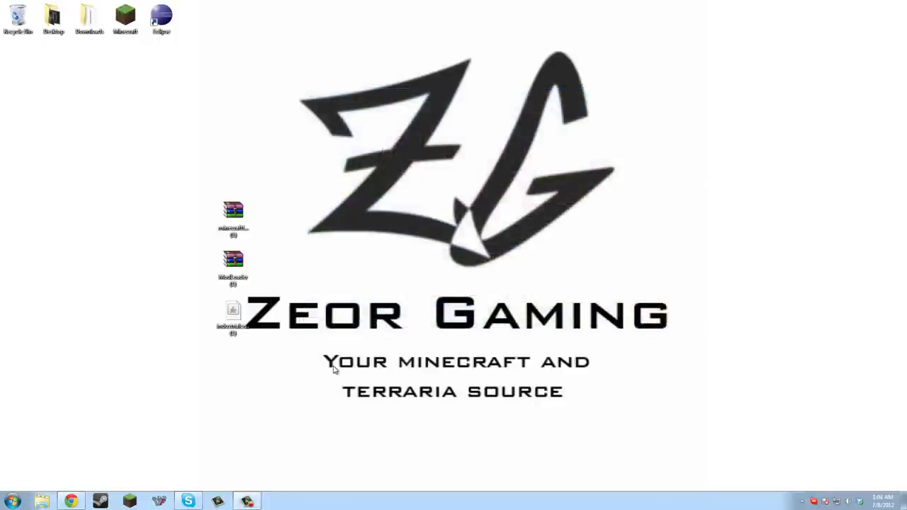
Step: Open the Roaming application data folder by running %appdata% from the Windows Run dialog
left_click(13, 501)
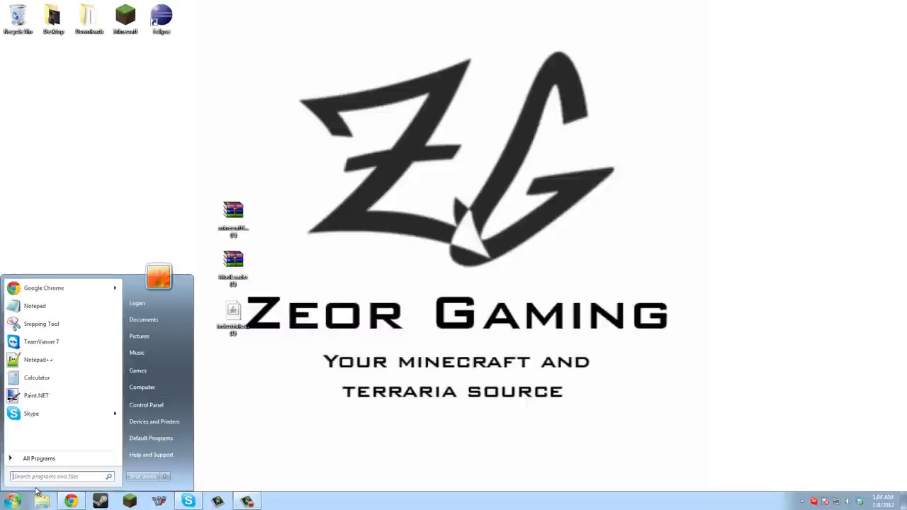
type("run")
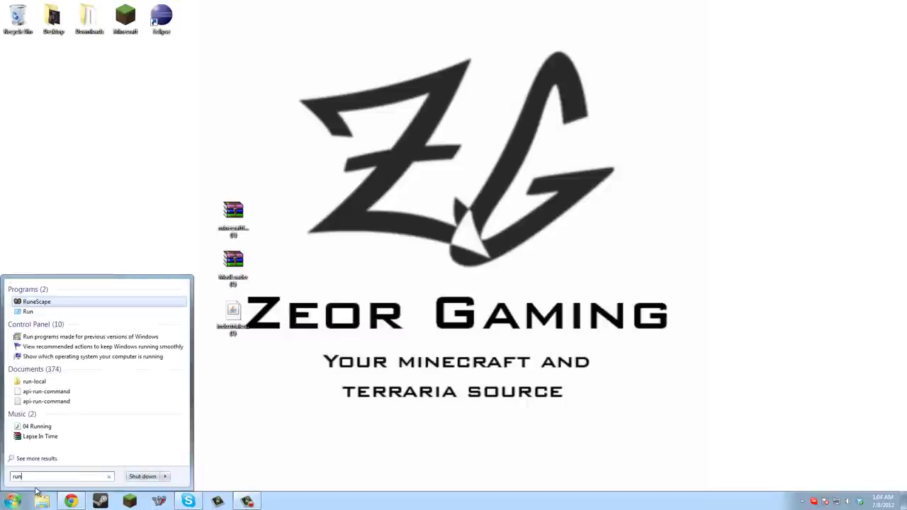
left_click(27, 312)
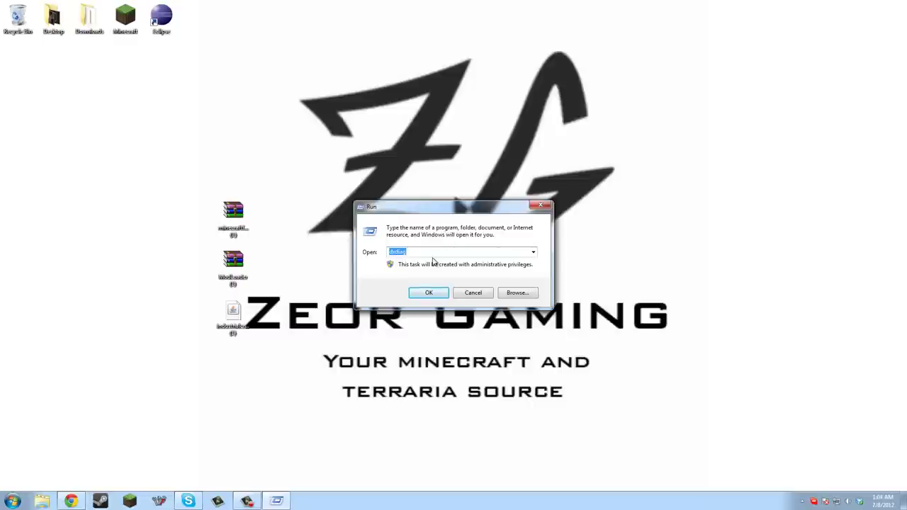
type("%appdata%")
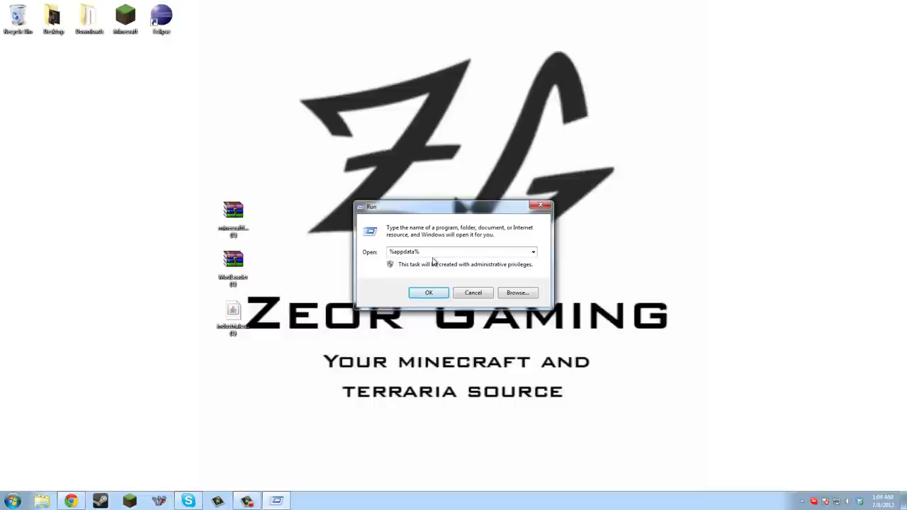
left_click(418, 293)
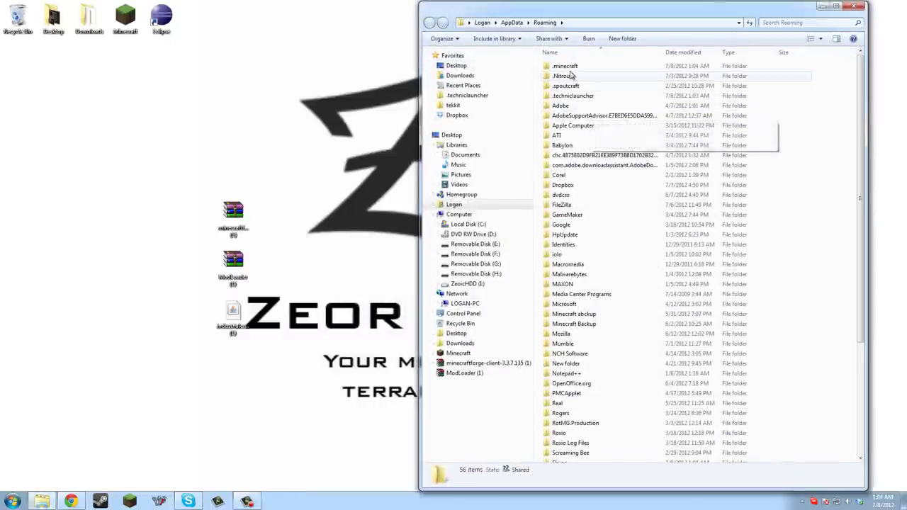
Step: Go to the bin folder inside .minecraft
left_click(573, 54)
left_click(556, 54)
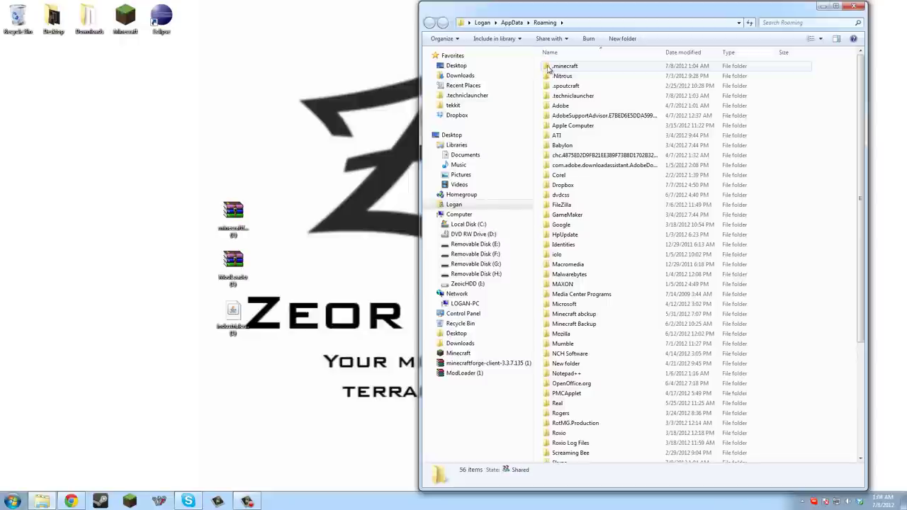
double_click(559, 67)
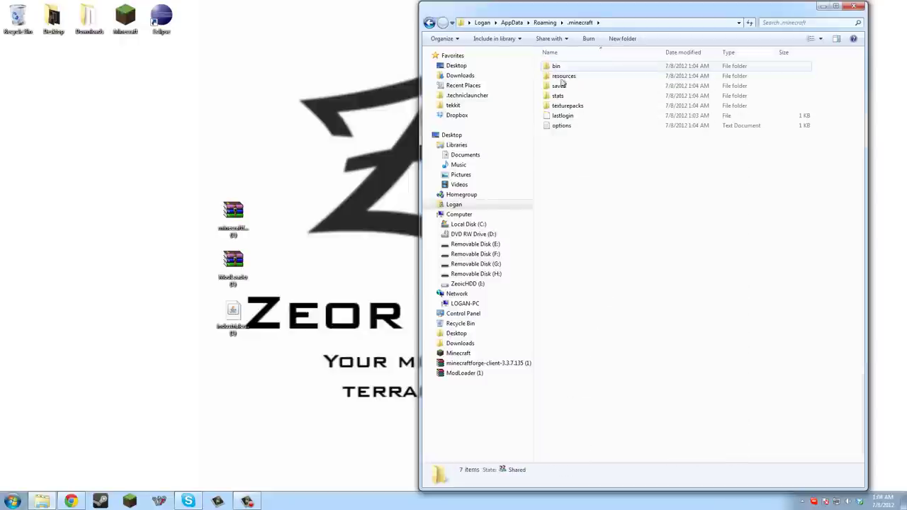
double_click(557, 66)
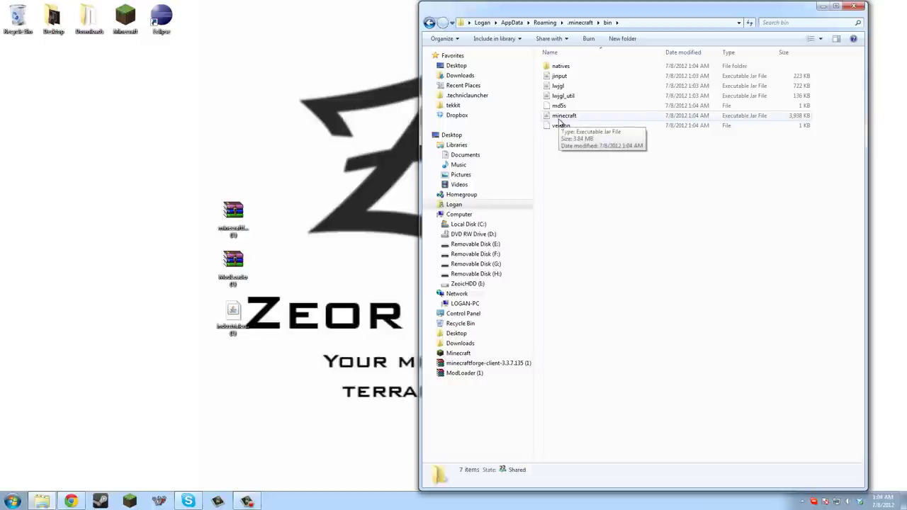
Step: Open the minecraft jar file from the bin folder with WinRAR archiver
left_click(561, 117)
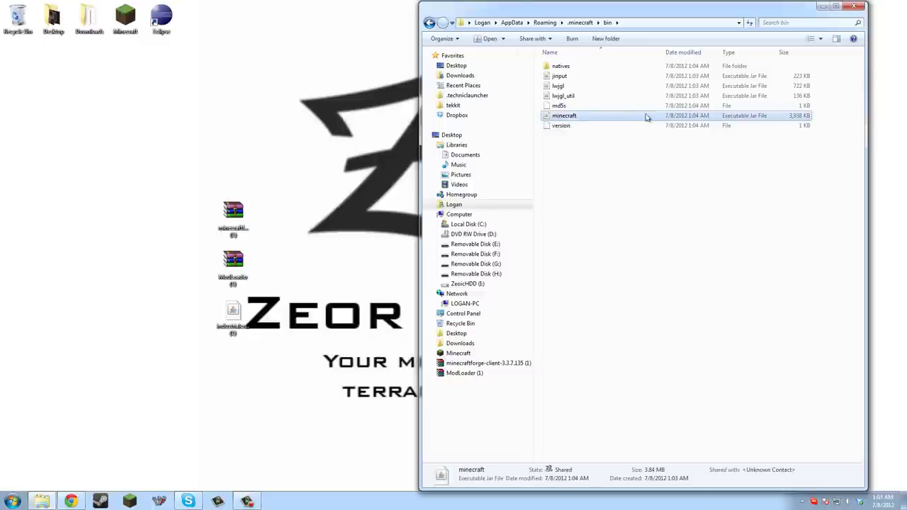
right_click(571, 118)
mouse_move(602, 151)
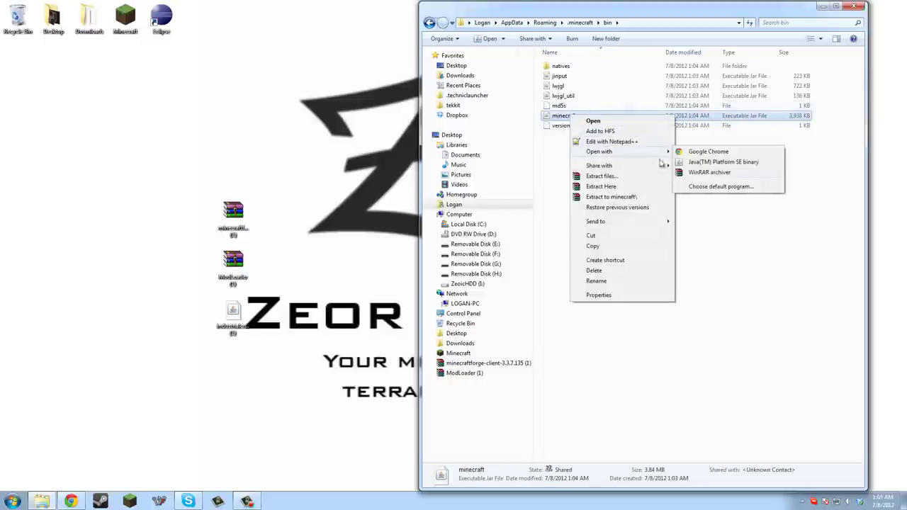
left_click(711, 172)
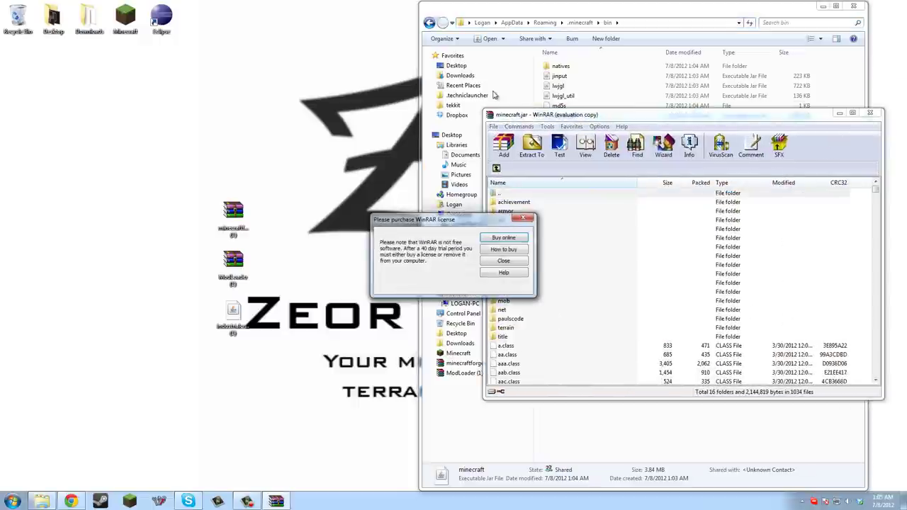
Step: Dismiss the license notice, reopen the minecraft jar archive, and delete its META-INF folder
left_click(523, 219)
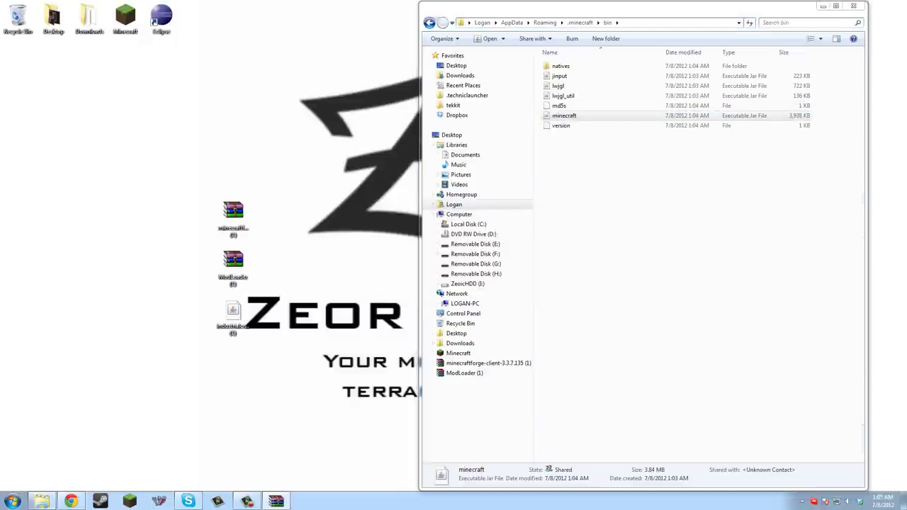
double_click(564, 116)
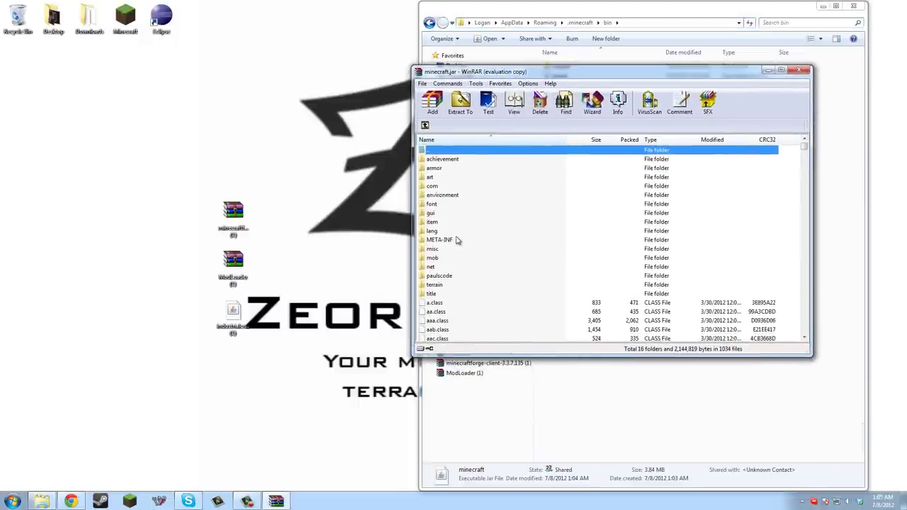
left_click(455, 241)
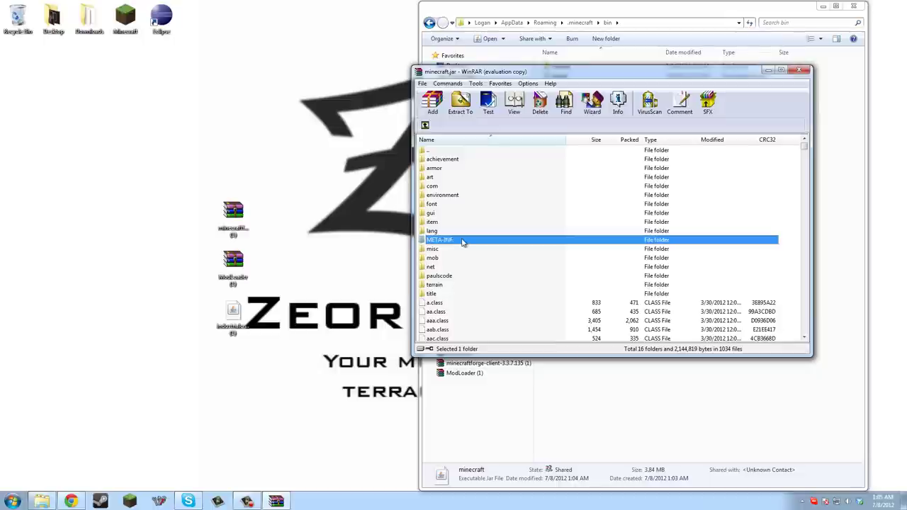
key("Delete")
left_click(461, 281)
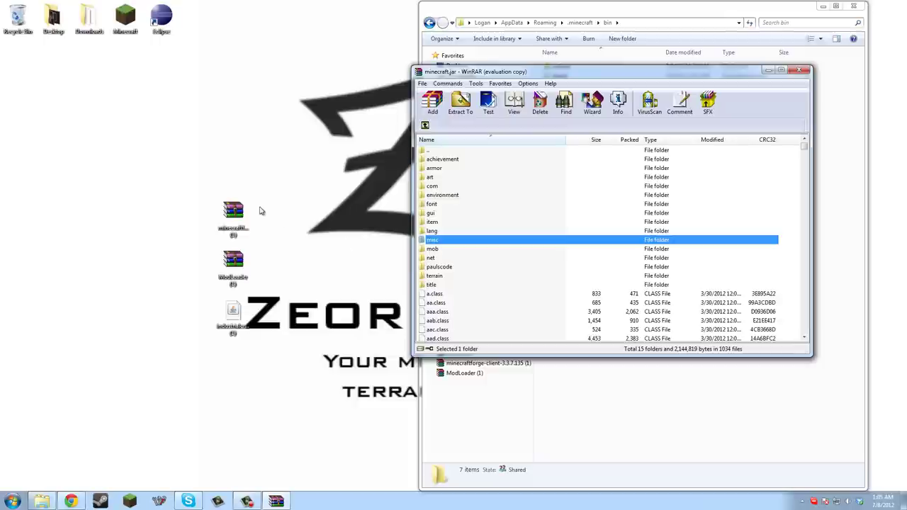
Step: Open the ModLoader (1) archive from the desktop and arrange its window beside the minecraft.jar archive
double_click(234, 264)
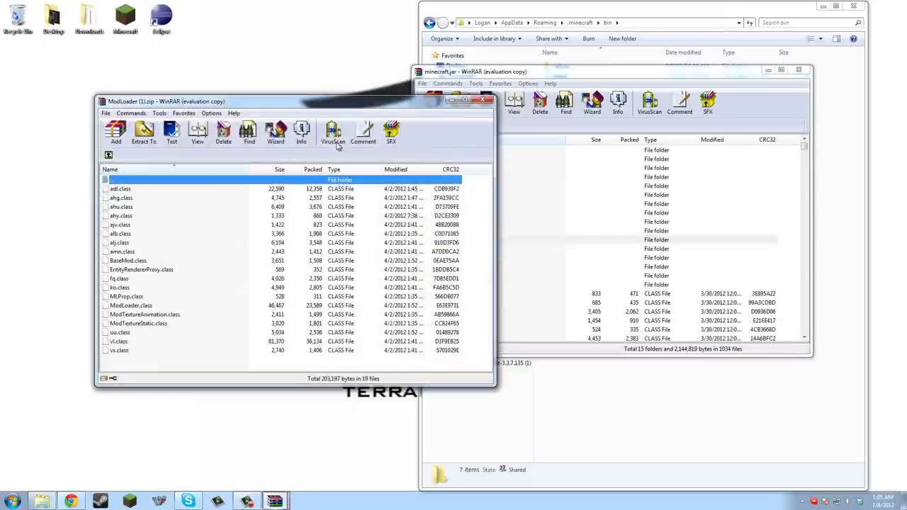
left_click_drag(350, 106, 316, 85)
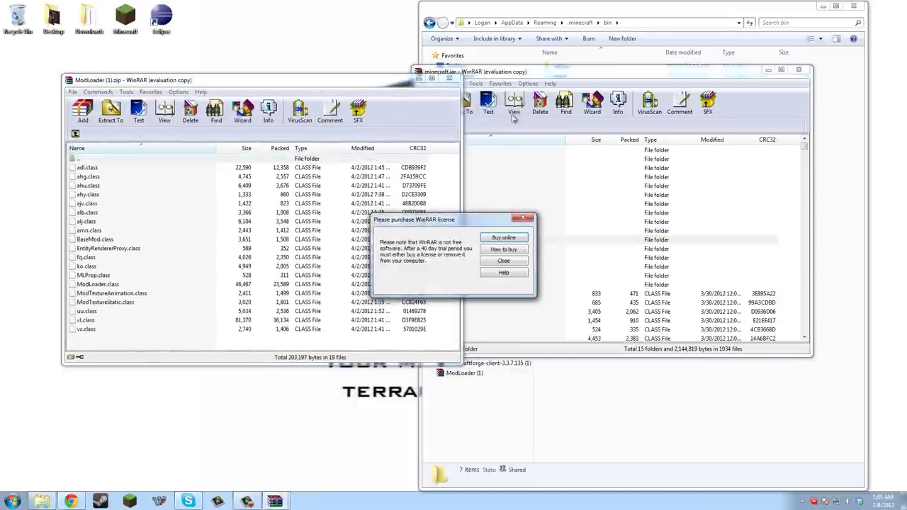
left_click(524, 221)
left_click_drag(274, 98, 462, 82)
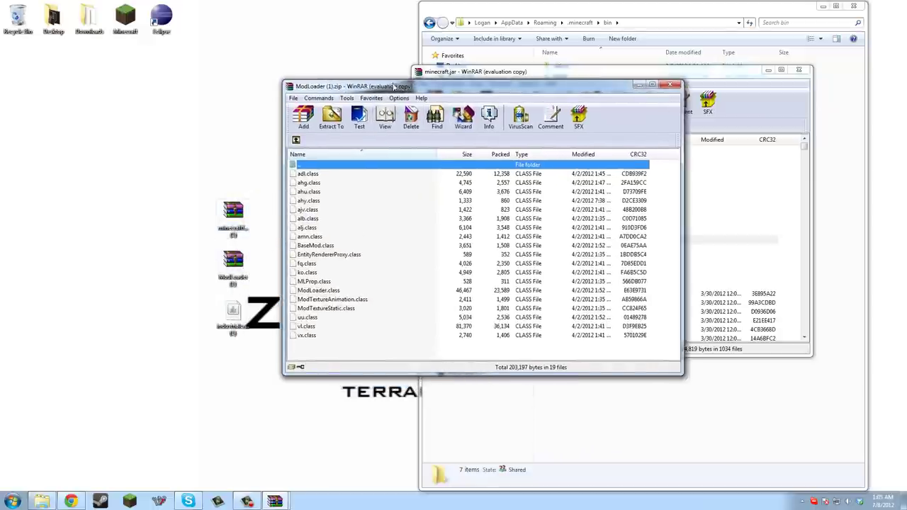
left_click_drag(393, 86, 138, 70)
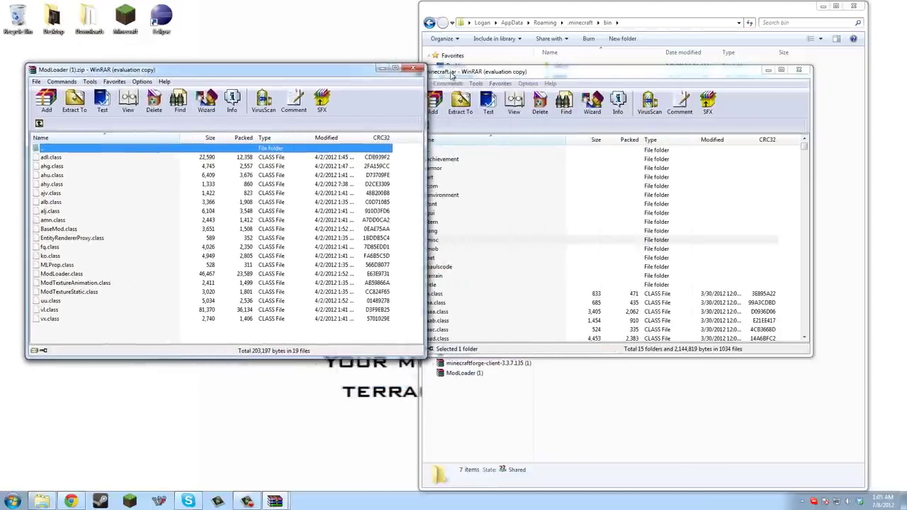
left_click_drag(451, 75, 473, 74)
Step: Add all ModLoader class files to minecraft.jar with the default archive settings, then close the ModLoader archive
left_click_drag(384, 324, 336, 163)
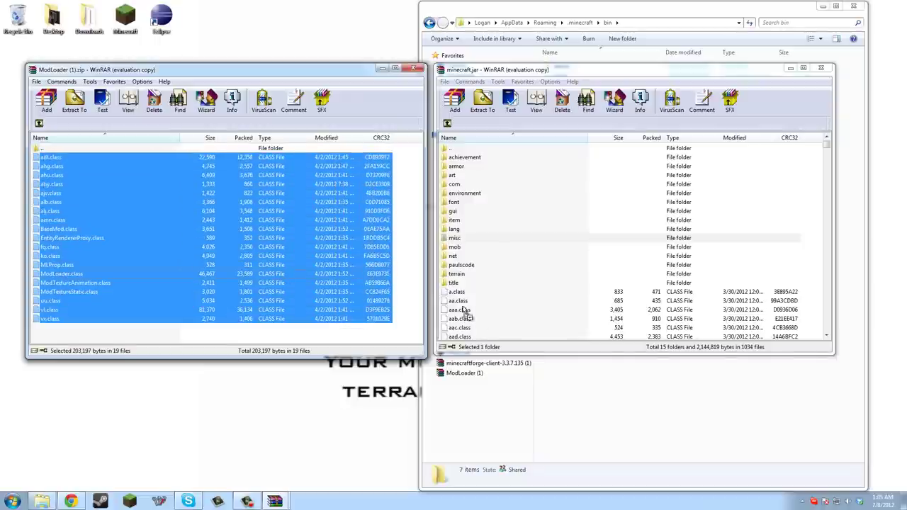
left_click_drag(481, 321, 480, 322)
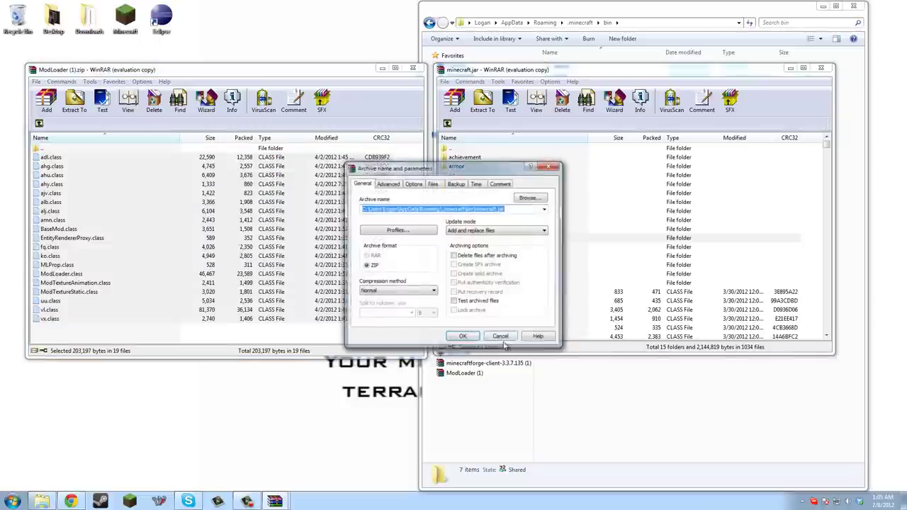
left_click(466, 336)
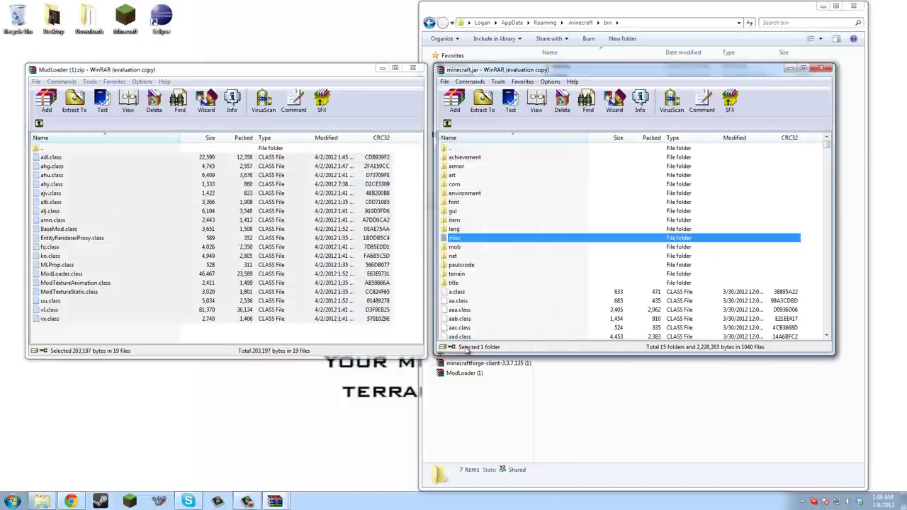
left_click(414, 68)
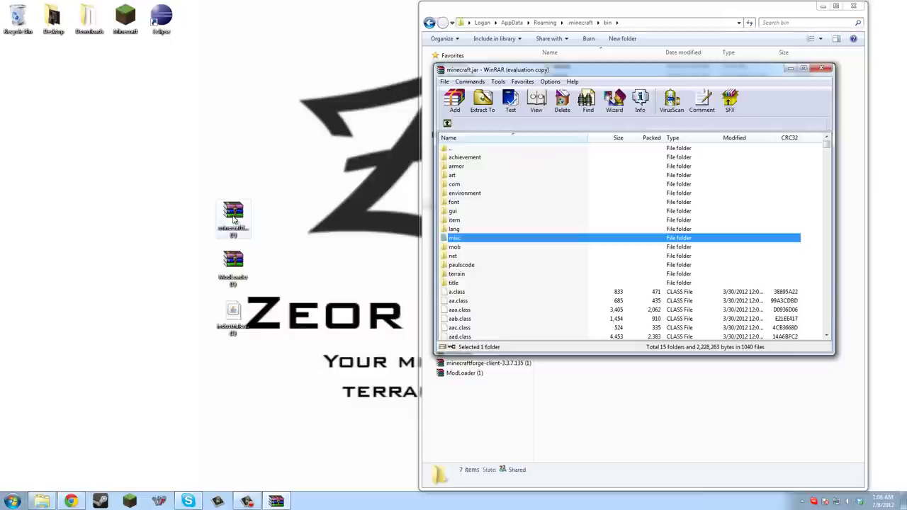
Step: Add all folders and files from the minecraftforge-client-3.3.7.135 (1) archive to minecraft.jar, then close both archives
left_click(234, 220)
double_click(233, 218)
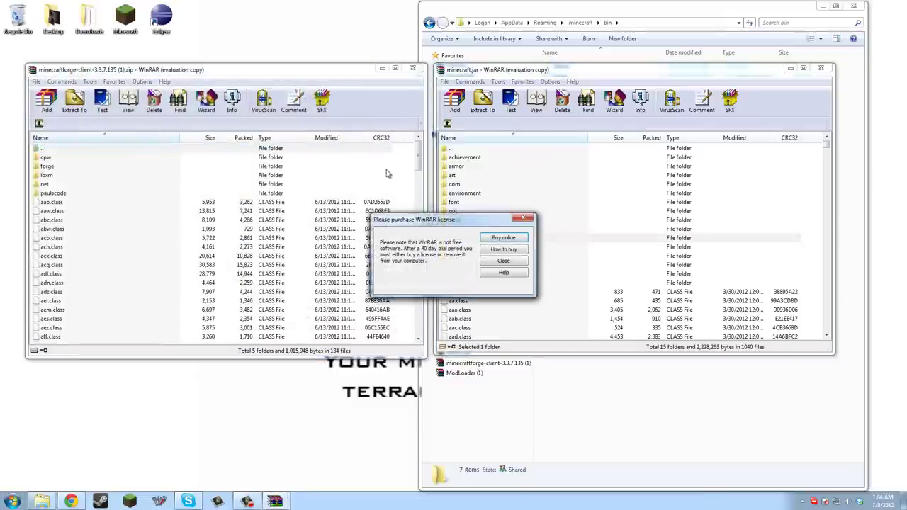
left_click(520, 219)
left_click_drag(395, 161, 323, 346)
left_click_drag(504, 328, 506, 330)
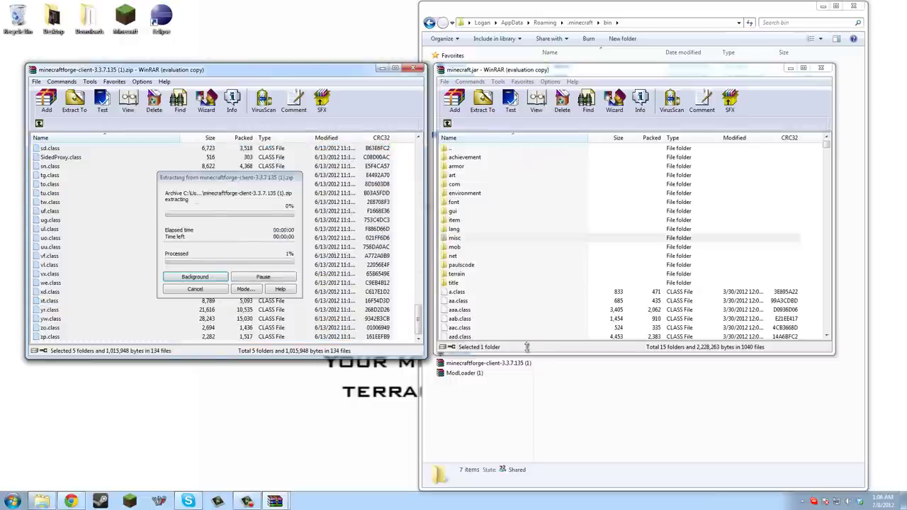
left_click(465, 335)
left_click(412, 68)
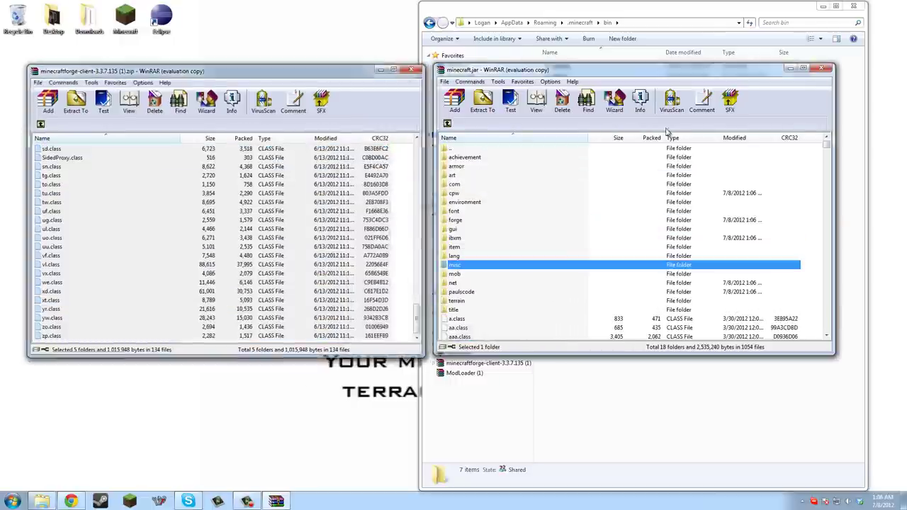
left_click(821, 68)
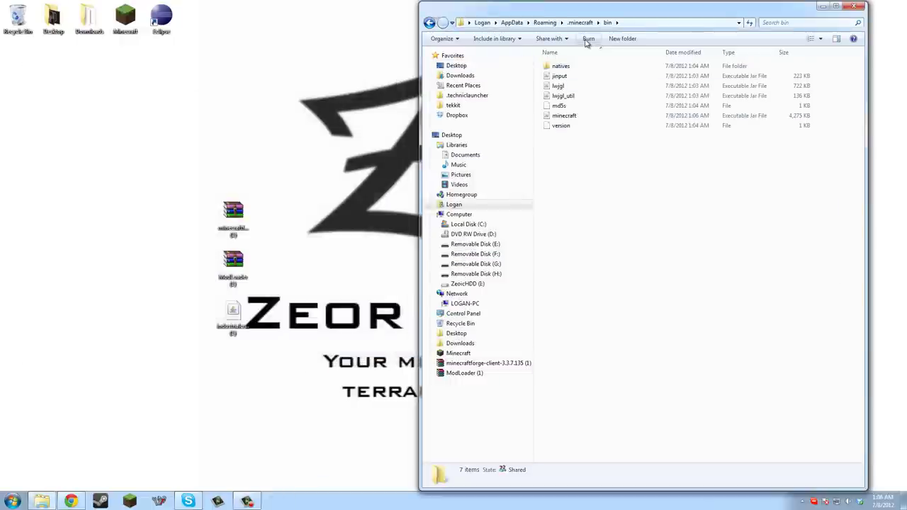
Step: Start the Minecraft launcher, enter the account password, and log in to the game
left_click(141, 502)
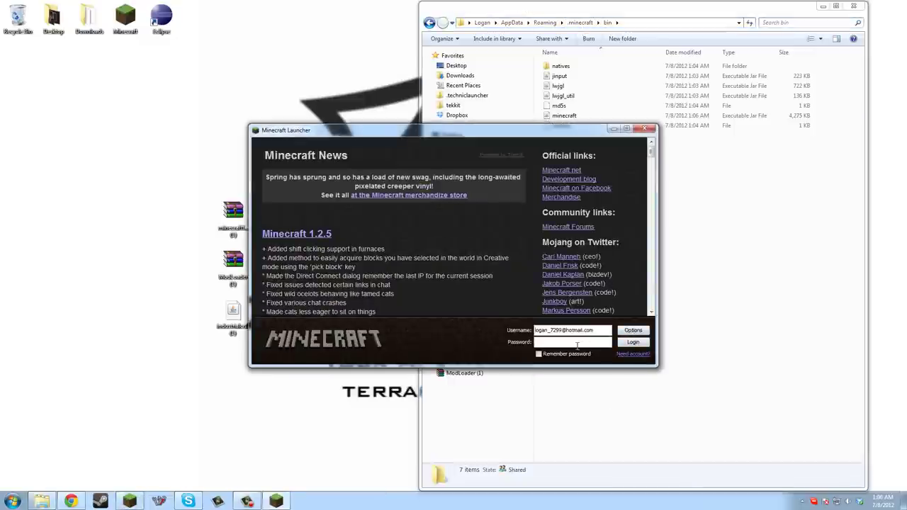
type("••")
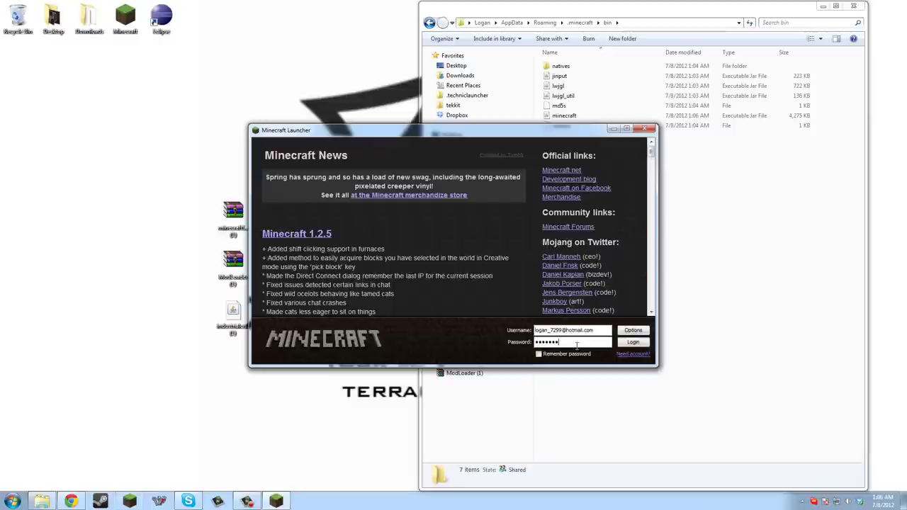
left_click(625, 345)
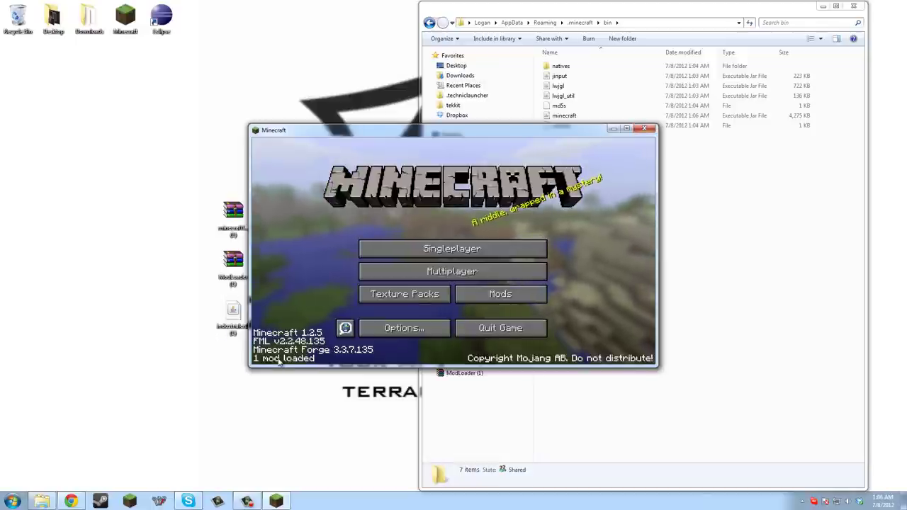
Step: Check the Forge Mod Loader and mod_MinecraftForge entries in the game's mod list, then close Minecraft
left_click(489, 291)
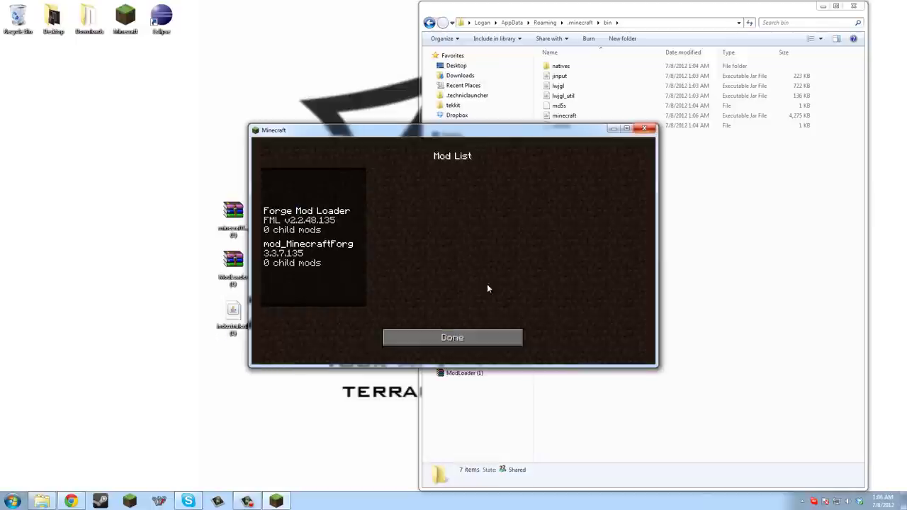
left_click(310, 214)
left_click(306, 262)
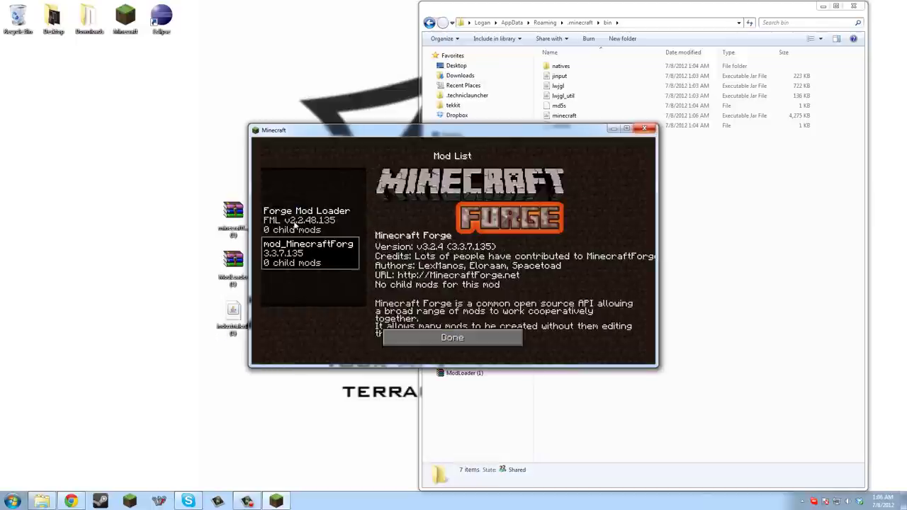
left_click(311, 220)
left_click(313, 248)
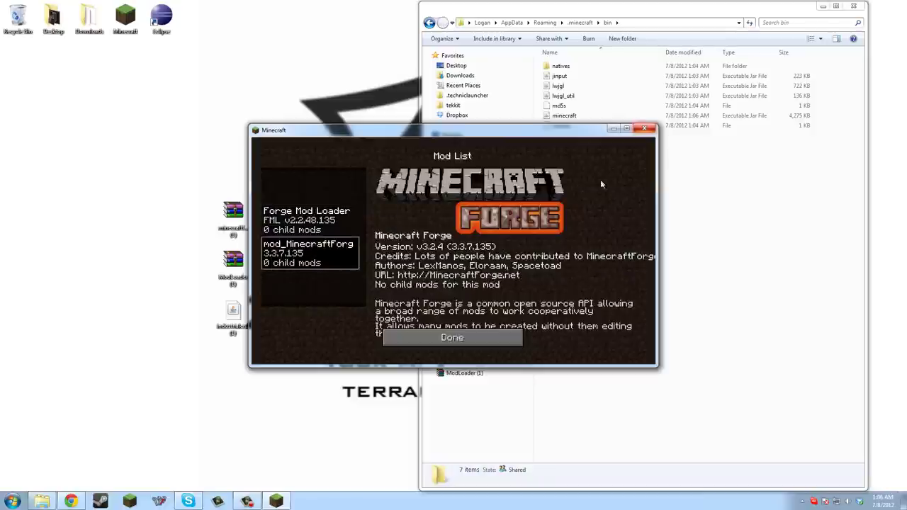
left_click(644, 130)
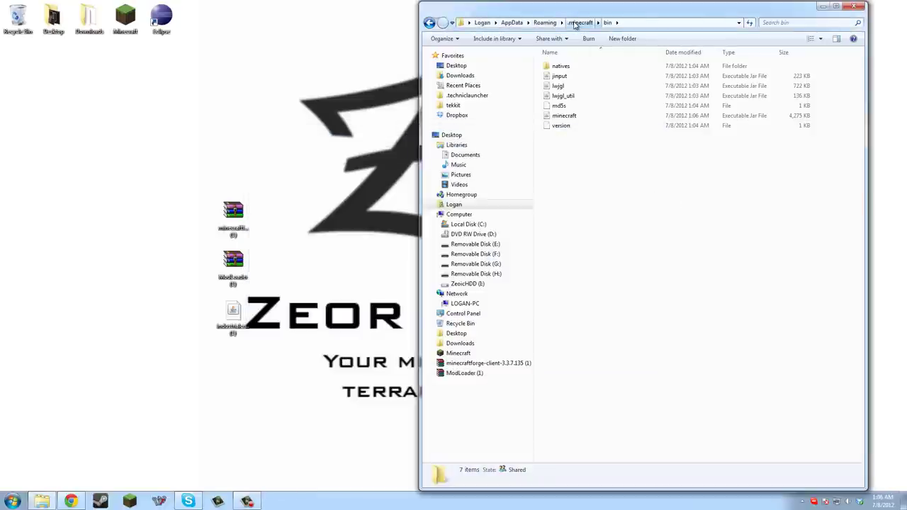
Step: Move the industrialcraft-2-client_1.97 (1) jar from the desktop into the mods folder inside .minecraft
left_click(575, 22)
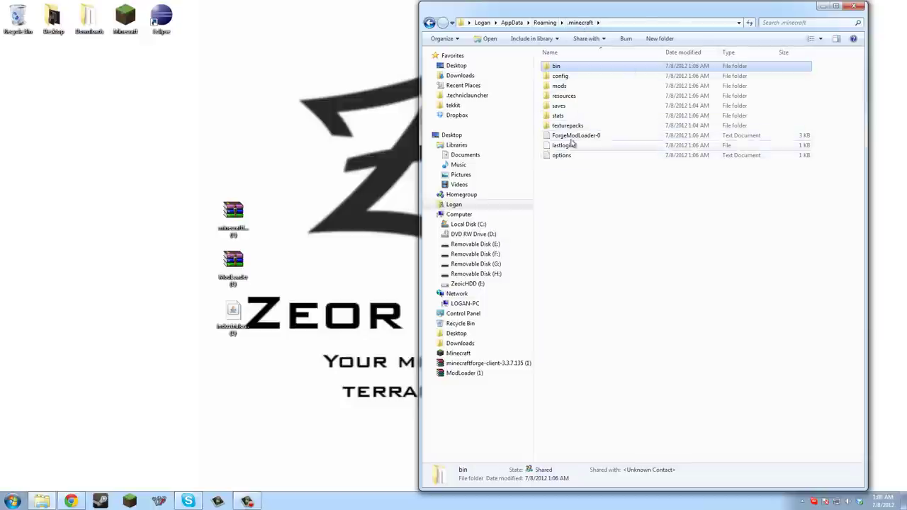
left_click(559, 86)
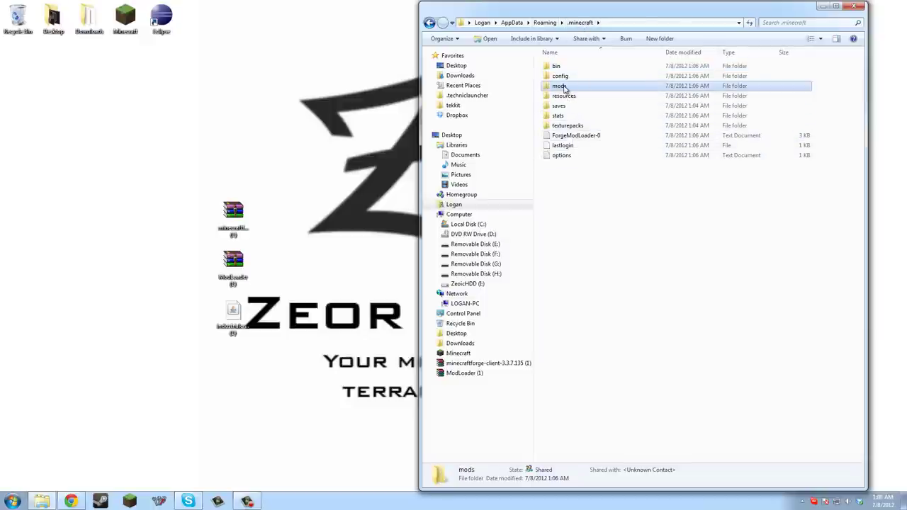
double_click(563, 87)
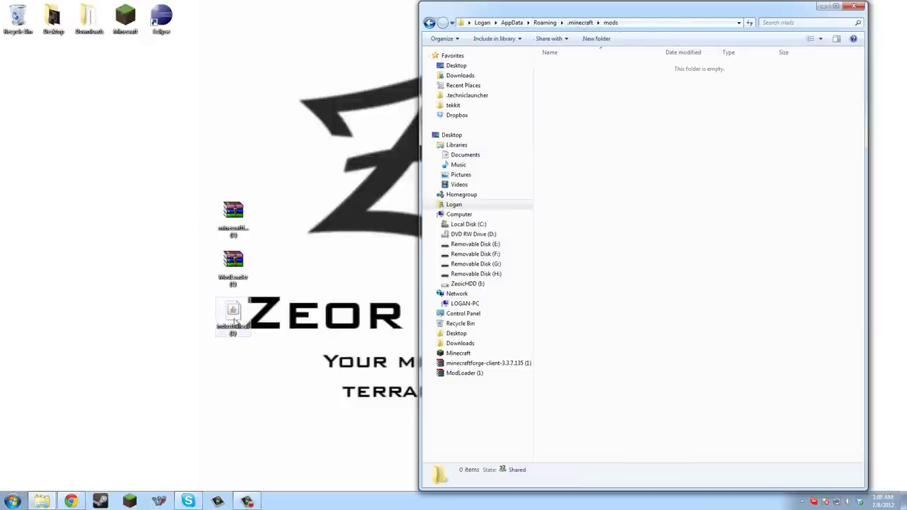
left_click_drag(234, 316, 636, 204)
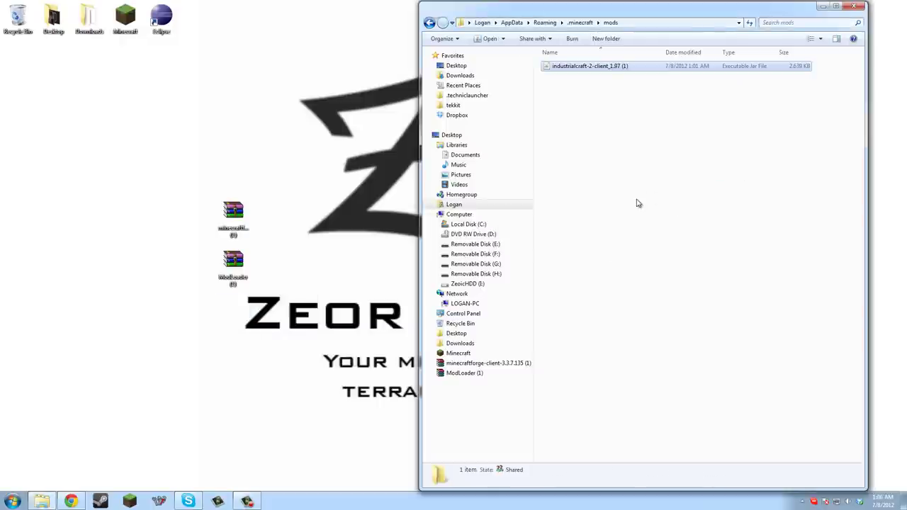
left_click(640, 213)
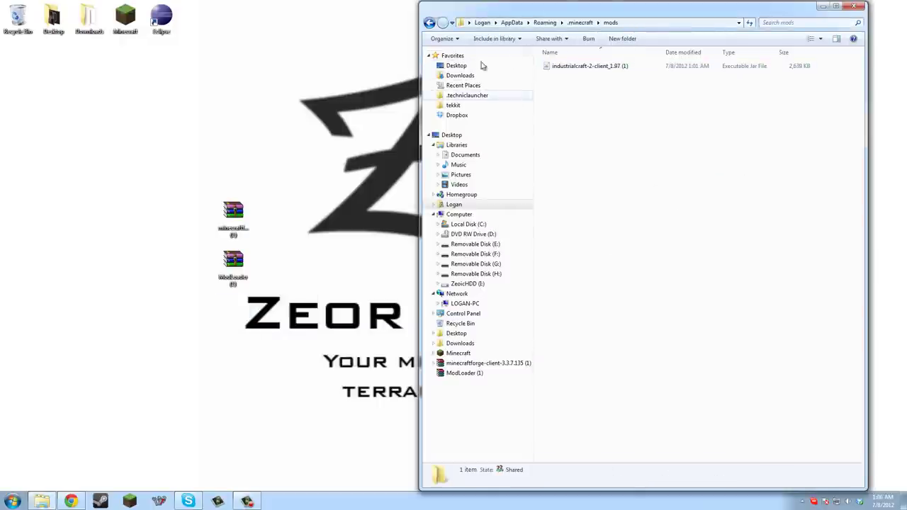
Step: Relaunch Minecraft, log in with the remembered account, and maximize the game window
left_click(131, 501)
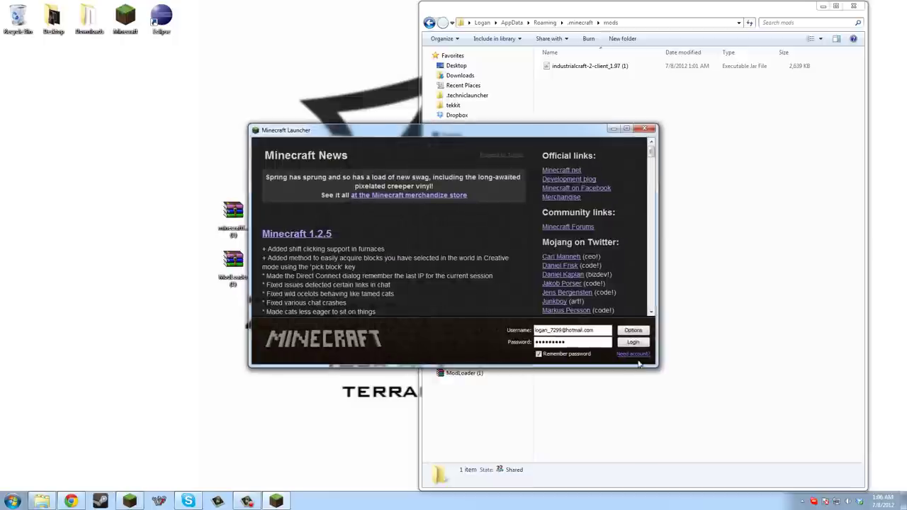
left_click(633, 342)
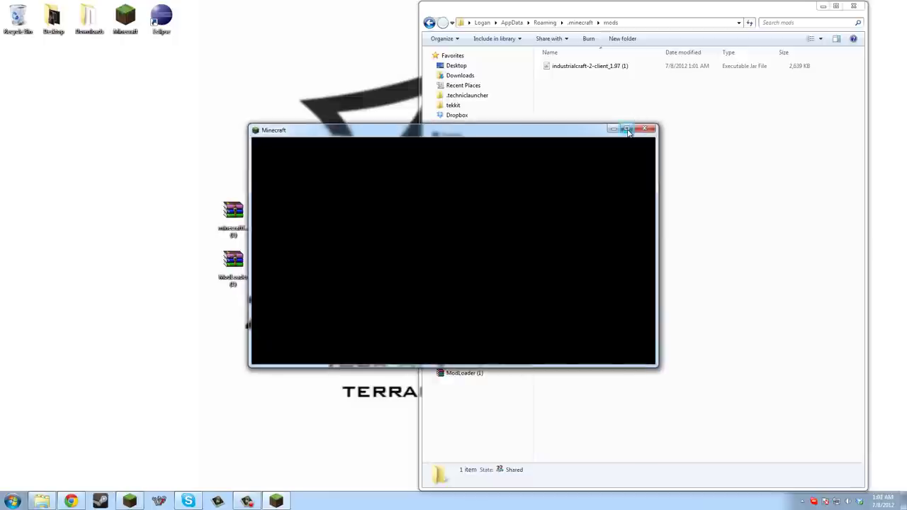
double_click(486, 131)
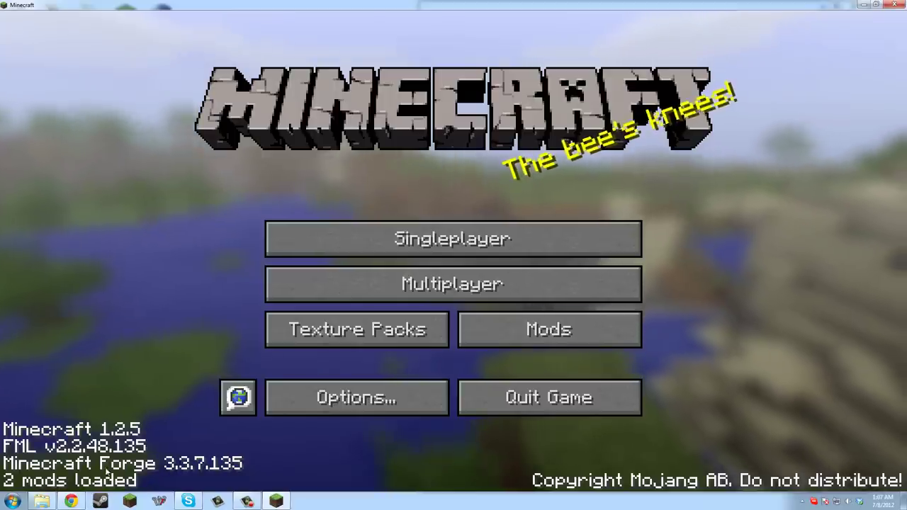
Step: View the mod_IC2 details in the mod list and return to the main menu
left_click(480, 328)
left_click(118, 285)
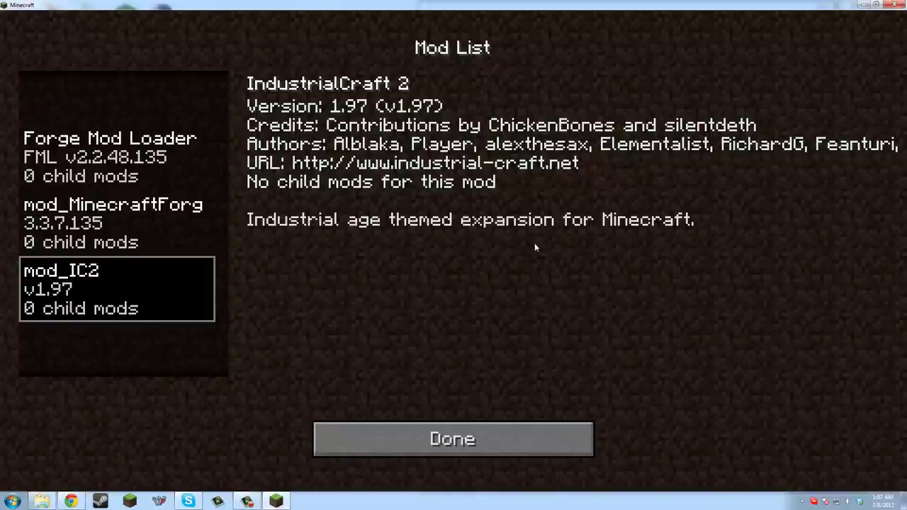
left_click(453, 438)
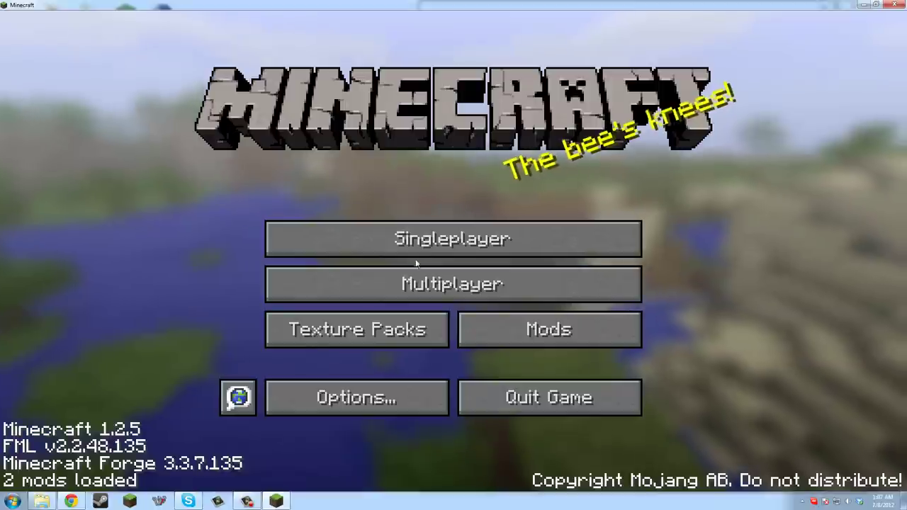
Step: Create a new singleplayer world named New World in Creative game mode
left_click(460, 238)
left_click(553, 410)
left_click(454, 219)
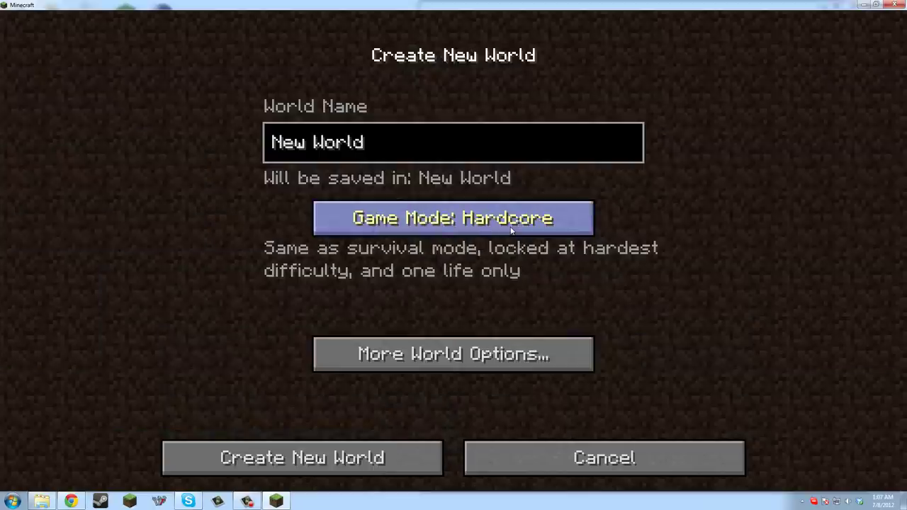
left_click(453, 218)
left_click(386, 452)
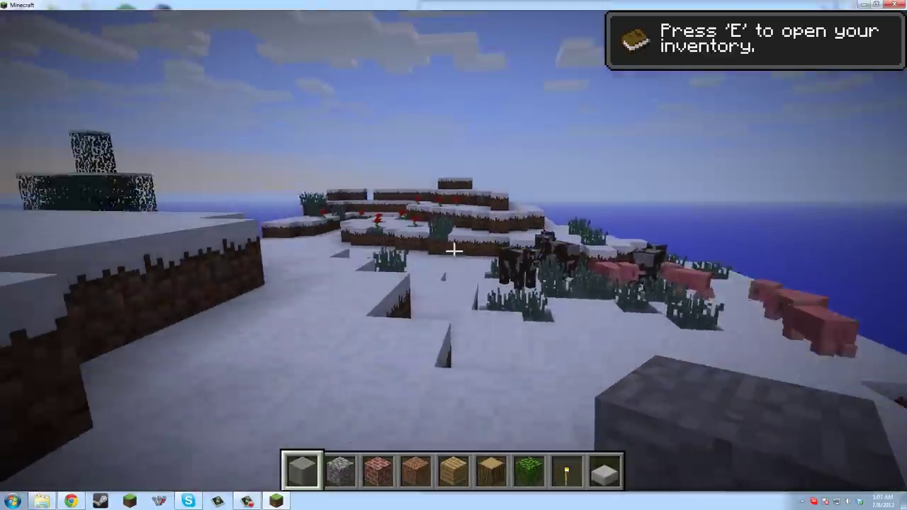
Step: Open and close the inventory once, and lower the game's sound volume to 13% before resuming the world
key("e")
key("e")
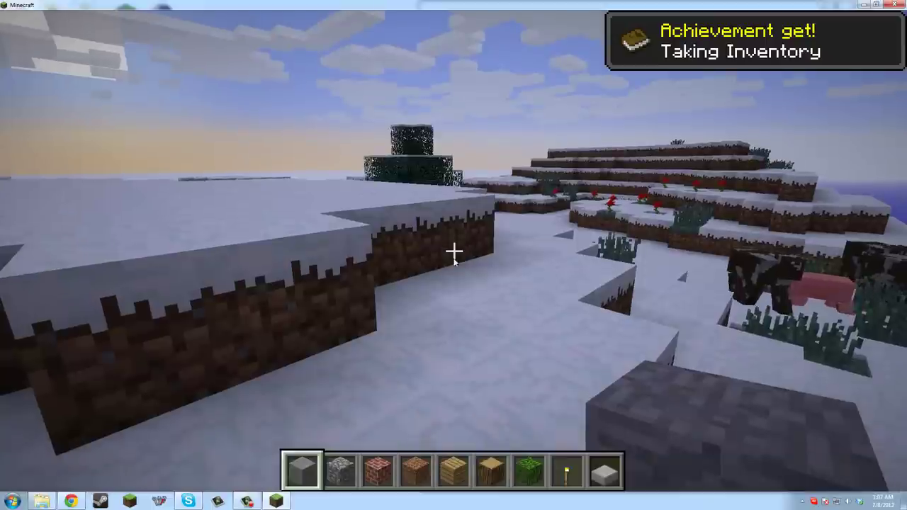
key("Escape")
left_click(454, 297)
left_click(621, 108)
left_click_drag(621, 108, 506, 107)
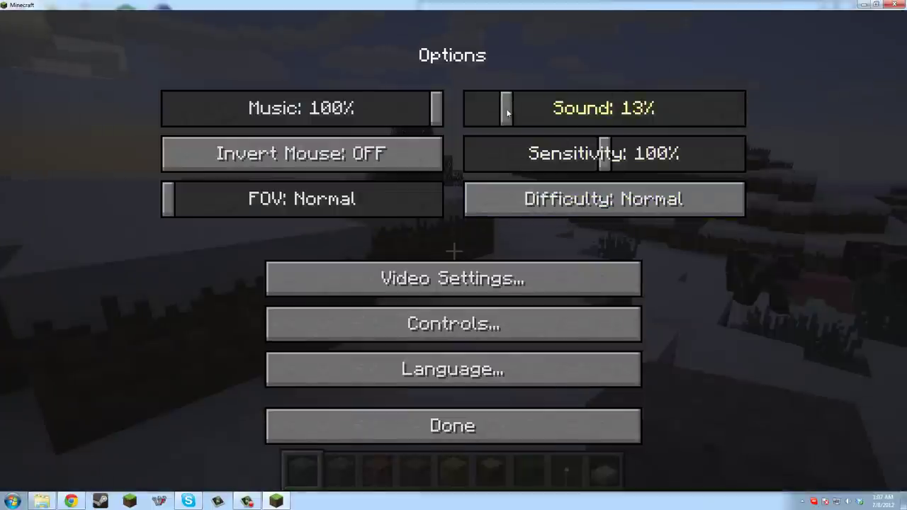
left_click(454, 426)
left_click(453, 160)
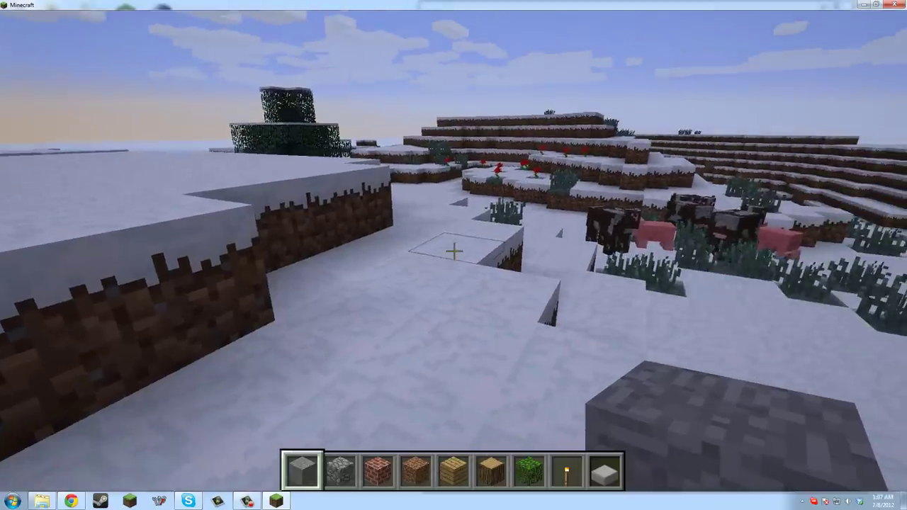
Step: Put the IndustrialCraft solar panel from the creative item selection into the fourth hotbar slot, replacing the block there
key("e")
scroll(488, 255, "down", 5)
scroll(492, 255, "down", 6)
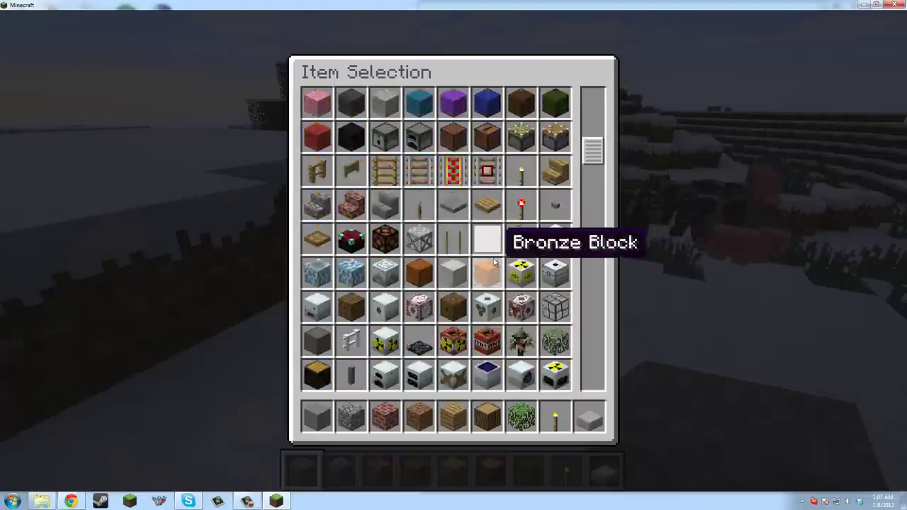
left_click(414, 410)
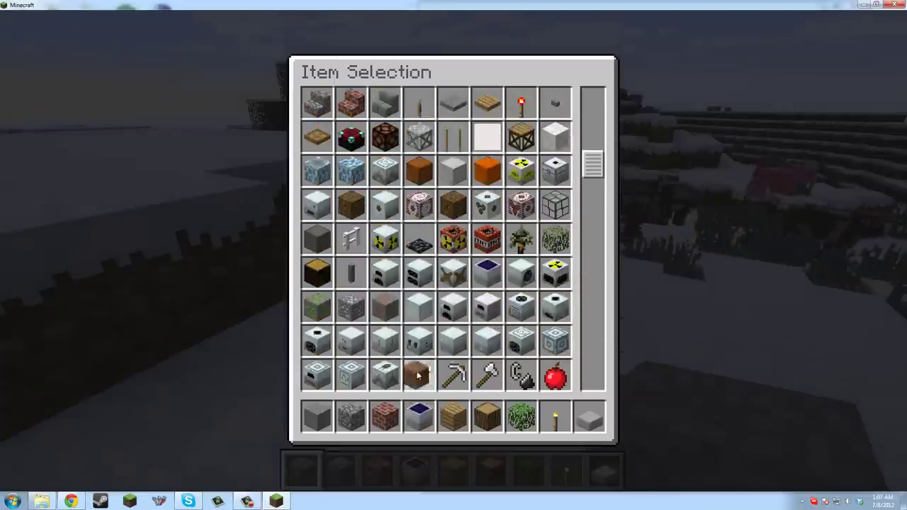
key("e")
Step: Place the solar panel on the snowy ground ahead and open its interface
key("4")
right_click(454, 255)
right_click(454, 255)
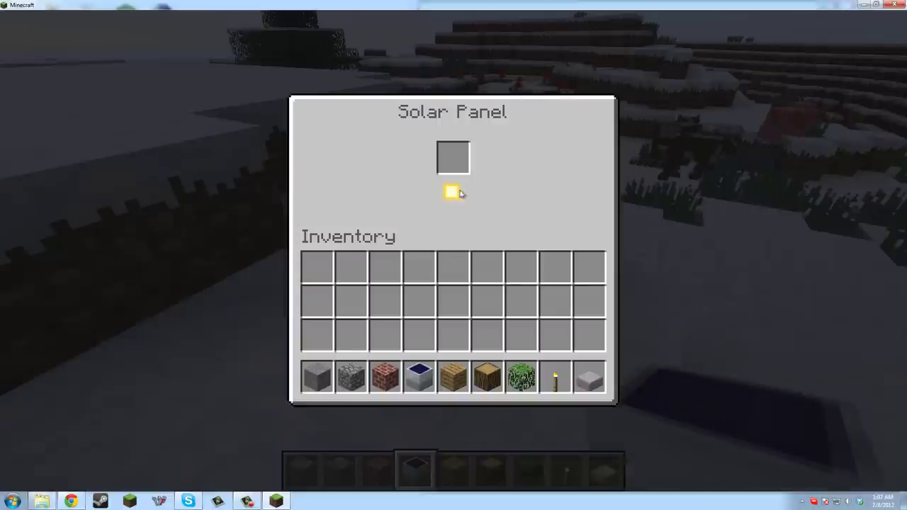
Step: Move the spare solar panel to the third hotbar slot, put the bricks into the main inventory, and close the interface
left_click(418, 376)
left_click(385, 375)
left_click(385, 335)
key("e")
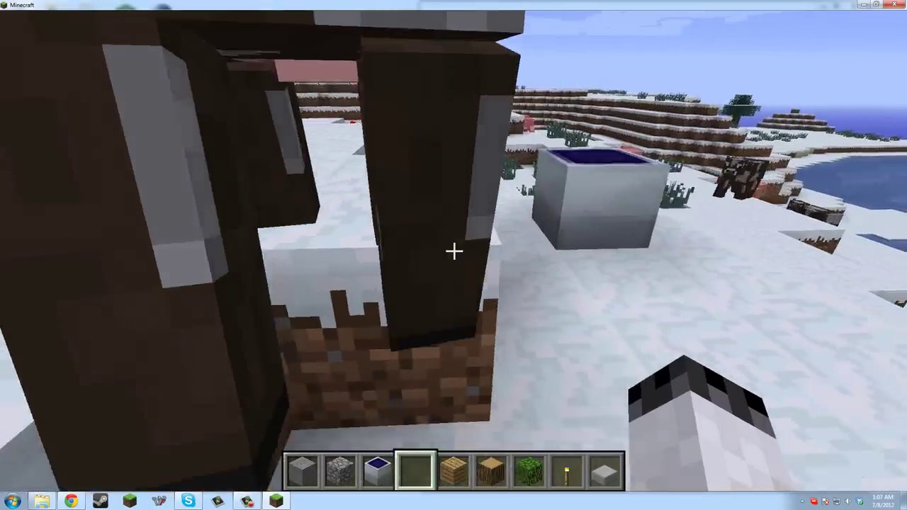
Step: Hit the cow near the placed solar panel with the empty hand and back away from it
left_click(453, 250)
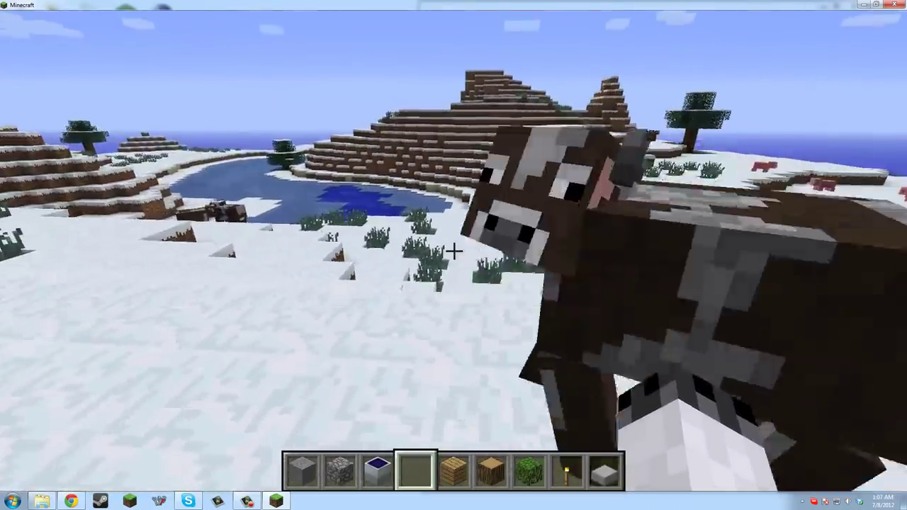
left_click(453, 250)
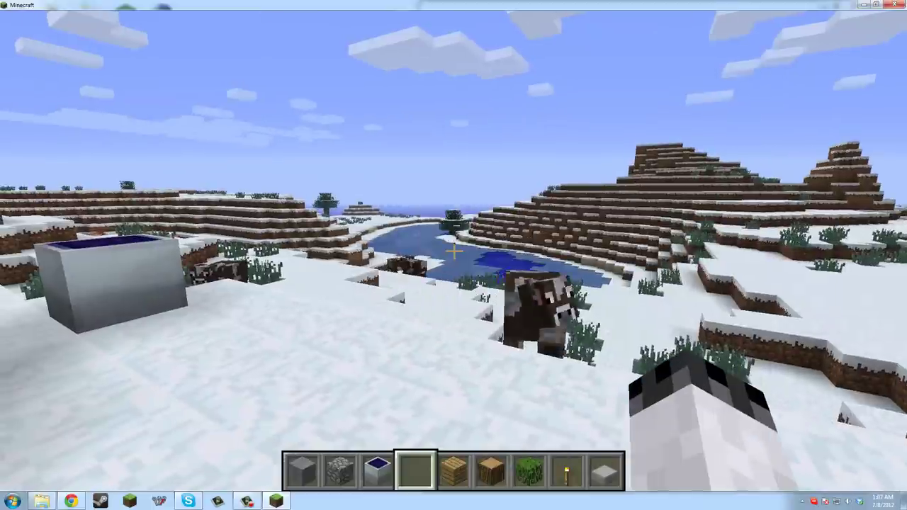
key("s")
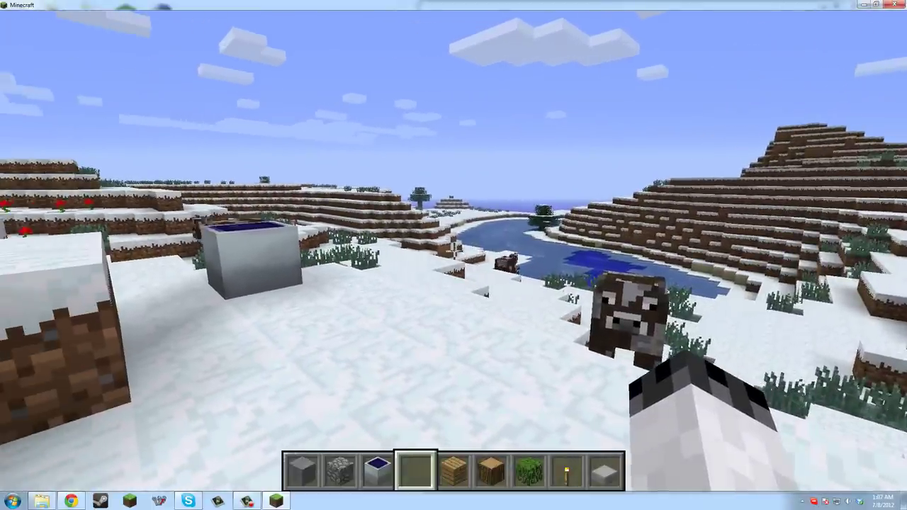